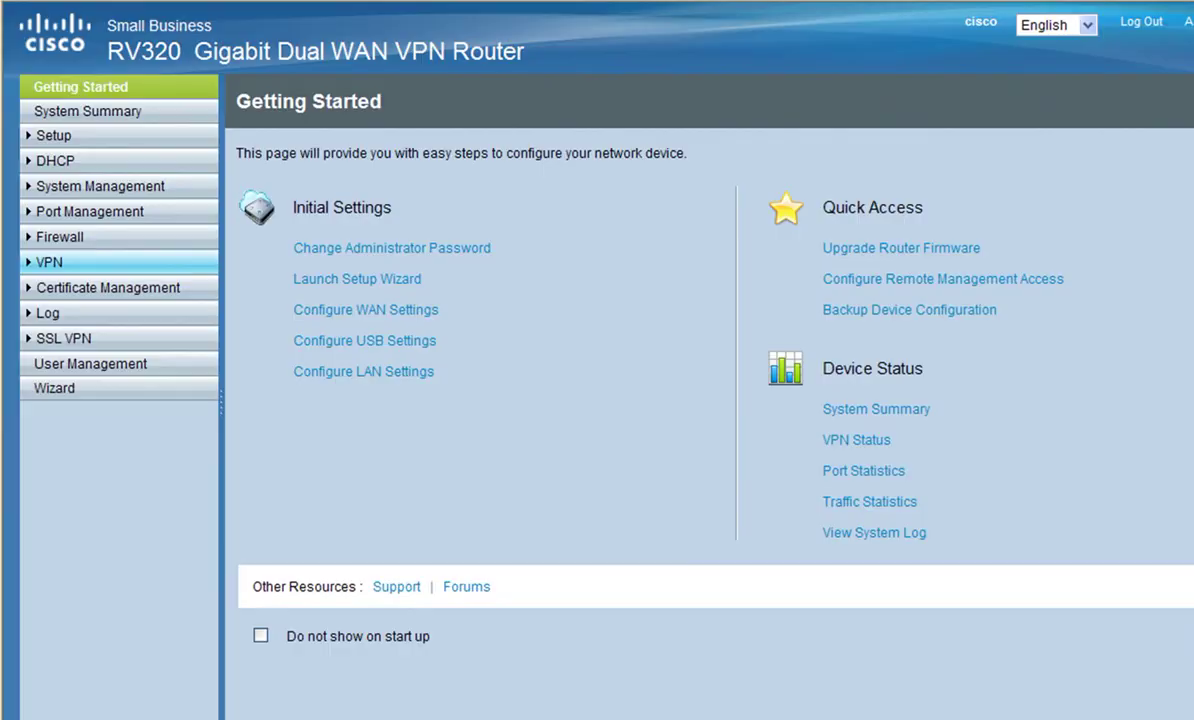
Step: Start an Easy VPN group named Sales under Client to Gateway and enter its group password
{"action": "left_click", "coordinate": [49, 262]}
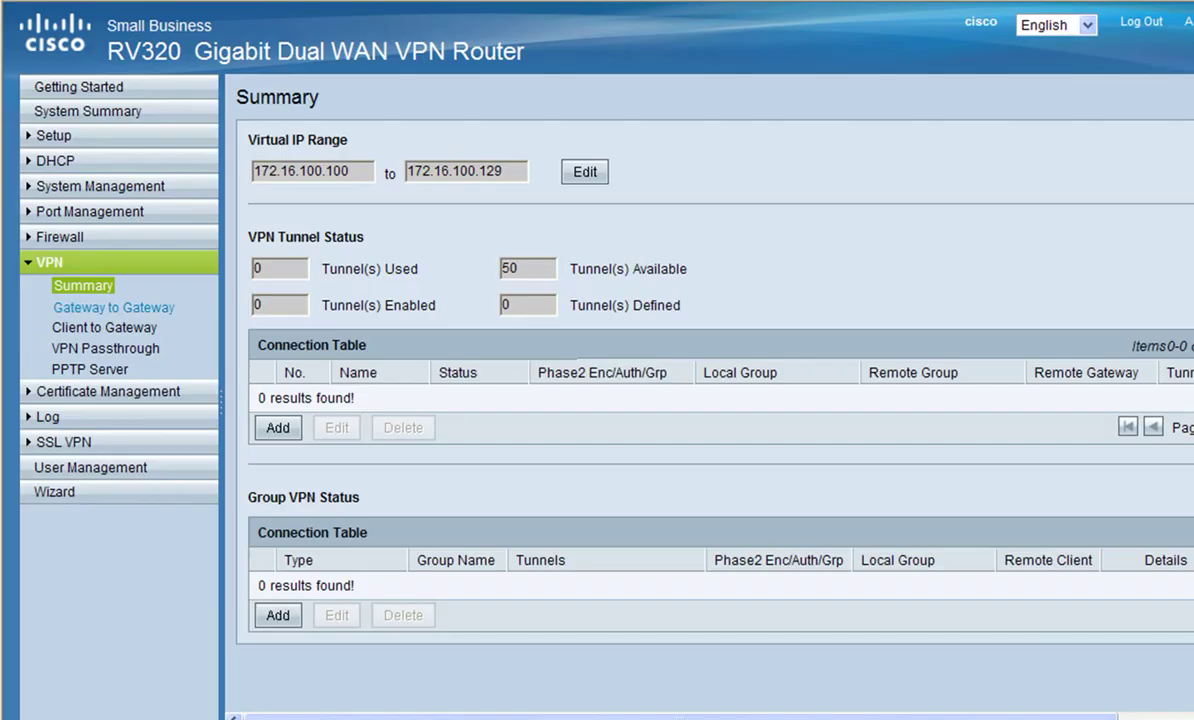
{"action": "left_click", "coordinate": [105, 328]}
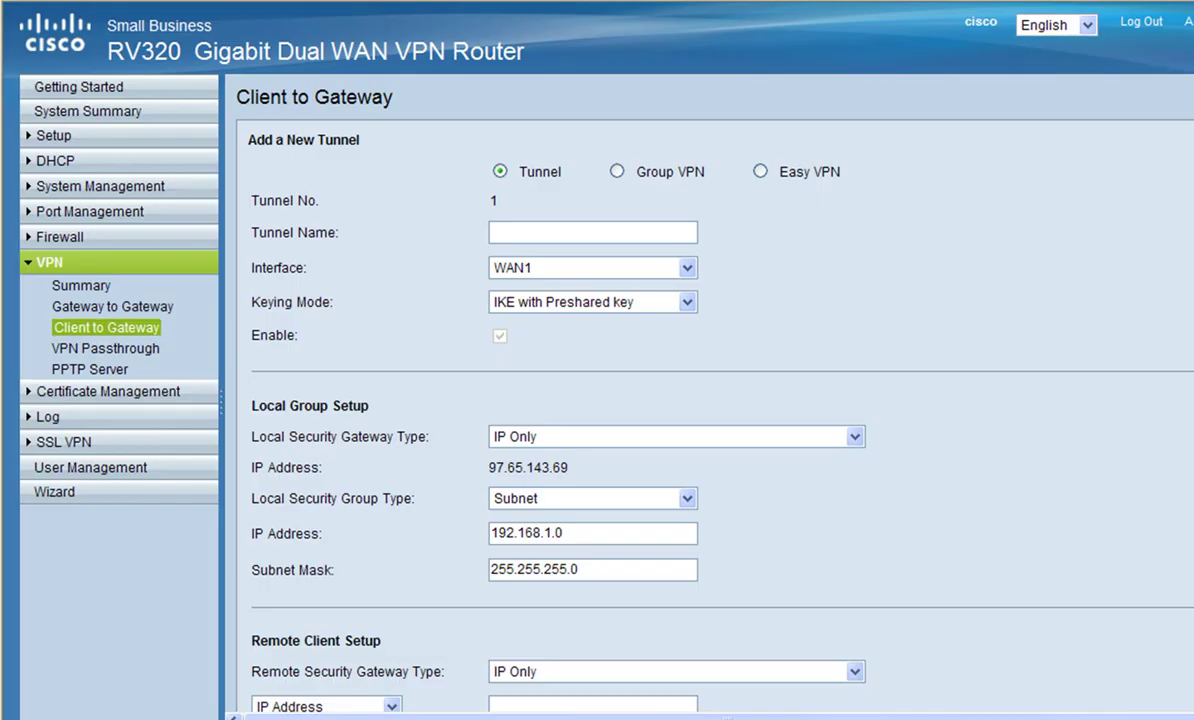
{"action": "left_click", "coordinate": [760, 171]}
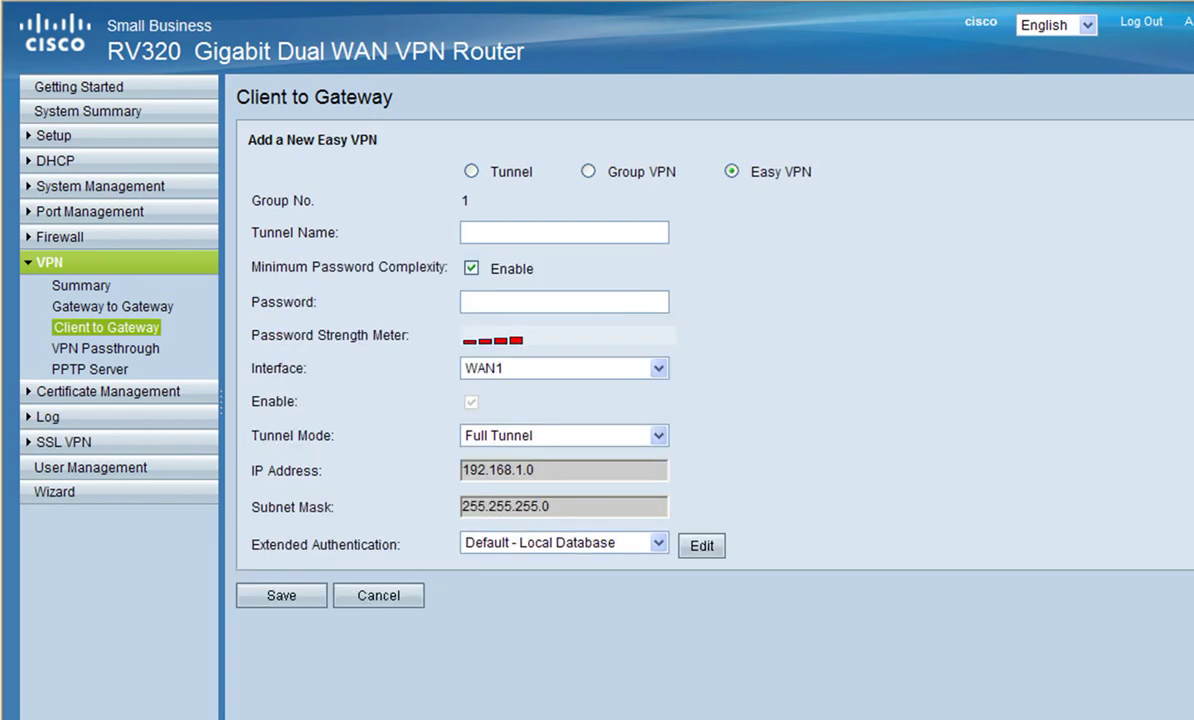
{"action": "type", "text": "Sales"}
{"action": "left_click", "coordinate": [463, 301]}
{"action": "type", "text": "cisco1234!"}
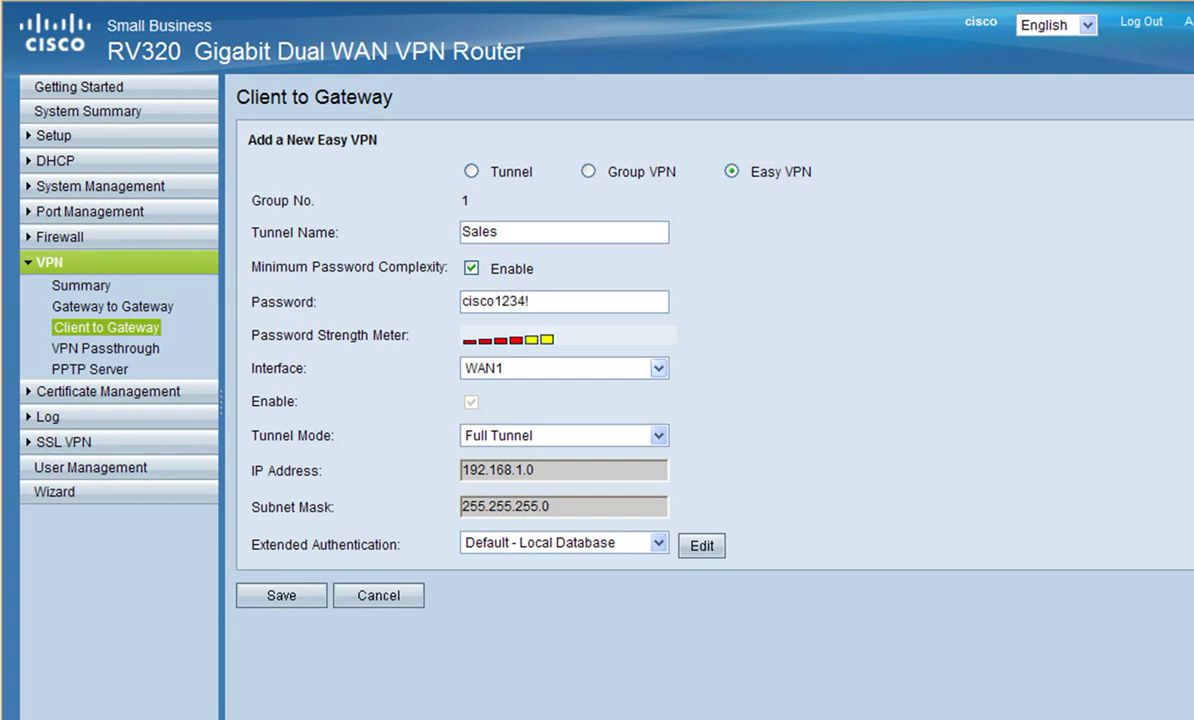
Step: Set the Sales tunnel mode to Split Tunnel for 192.168.1.0 / 255.255.255.0
{"action": "left_click", "coordinate": [560, 435]}
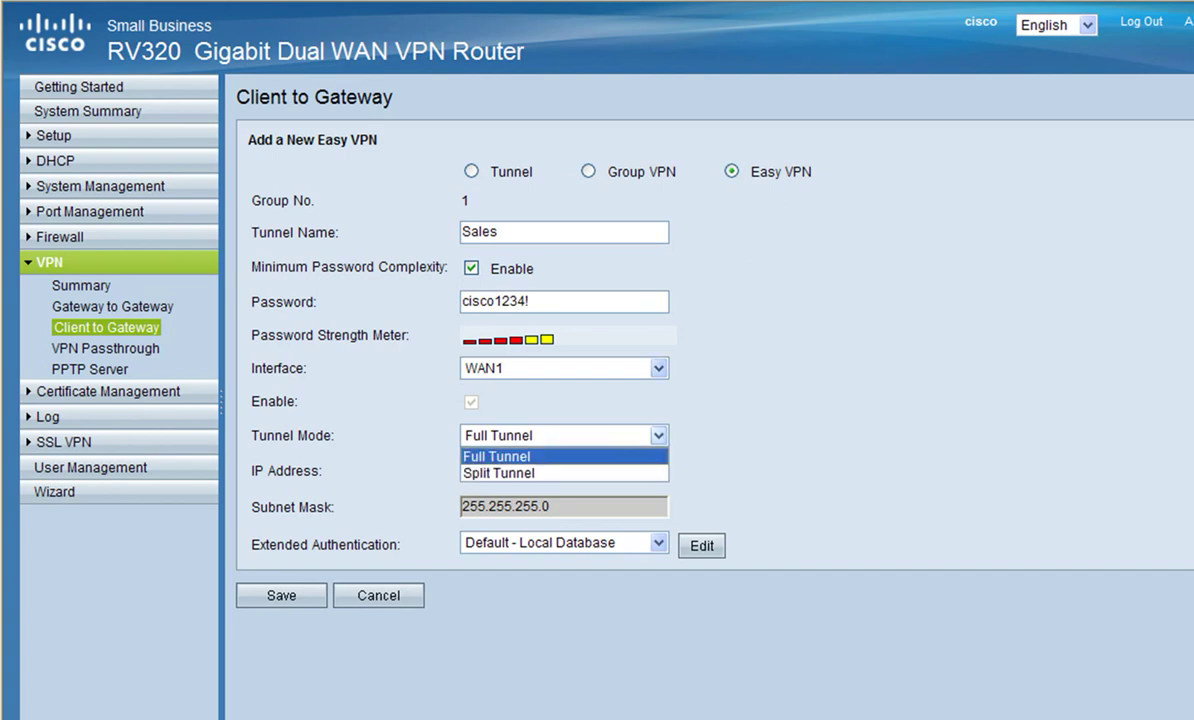
{"action": "key", "text": "Down"}
{"action": "key", "text": "Return"}
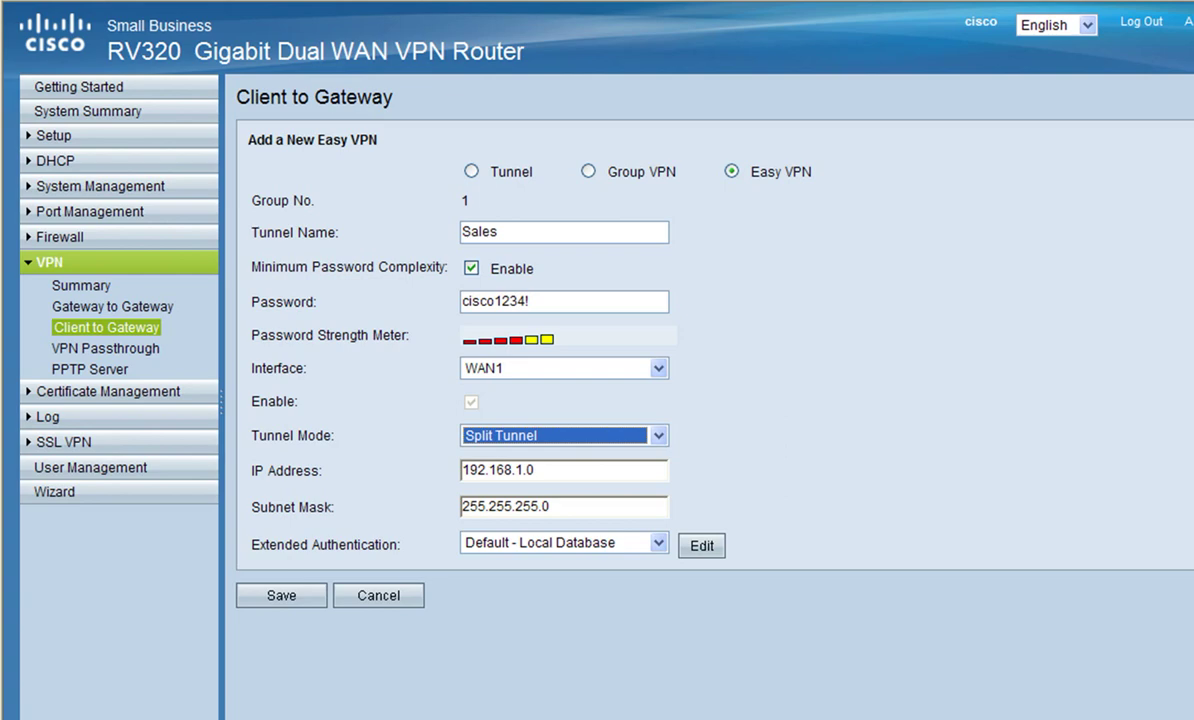
Step: Save the Sales Easy VPN group and review its Virtual IP Range settings
{"action": "left_click", "coordinate": [281, 595]}
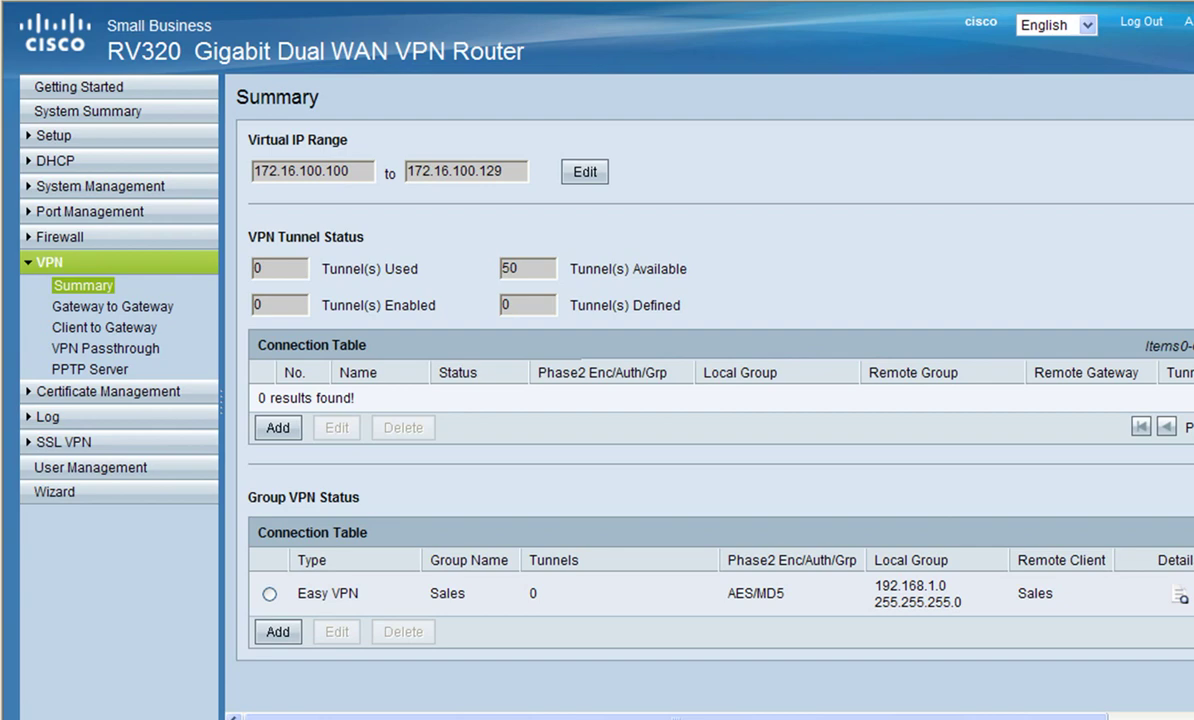
{"action": "left_click", "coordinate": [585, 172]}
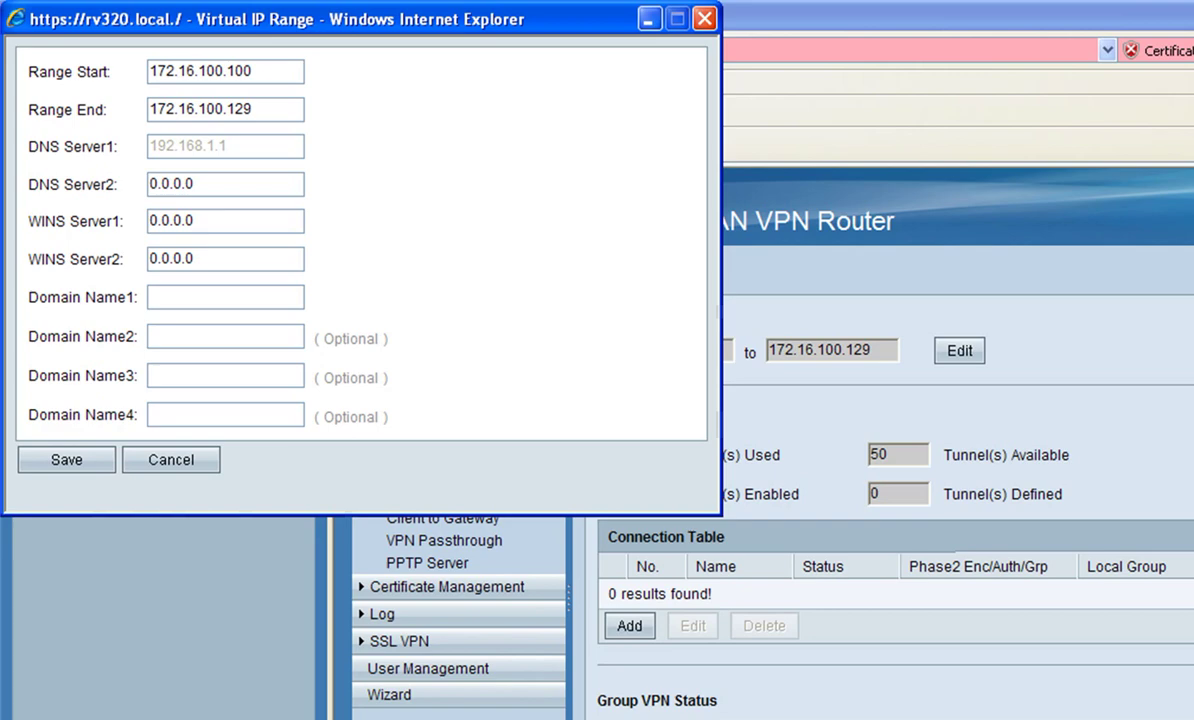
{"action": "left_click", "coordinate": [650, 18]}
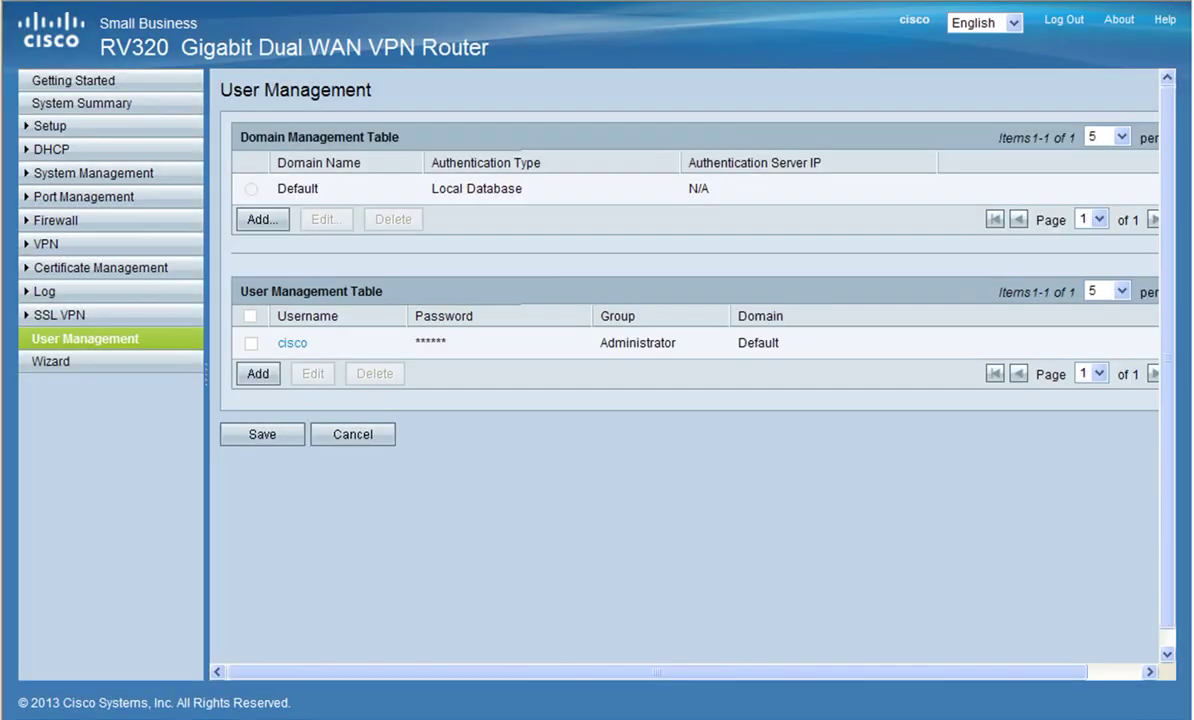
Step: Add and save user sales1 with a password in the Unassigned group, then return to VPN Summary
{"action": "left_click", "coordinate": [258, 373]}
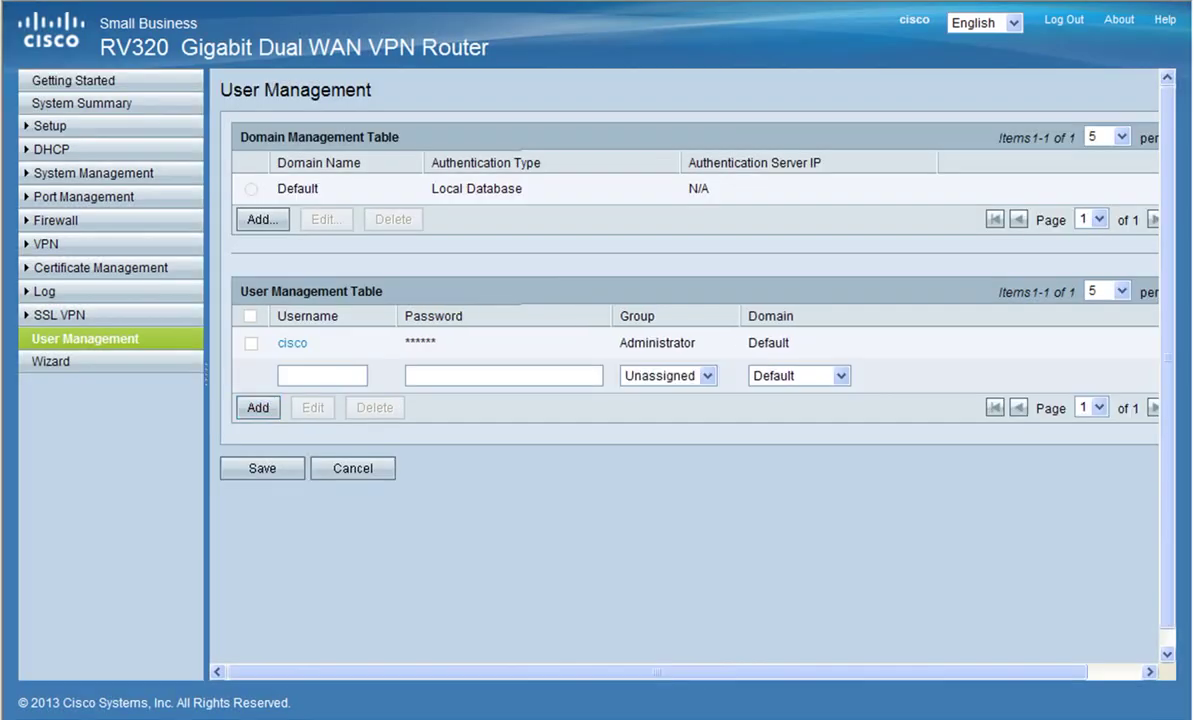
{"action": "left_click", "coordinate": [285, 375]}
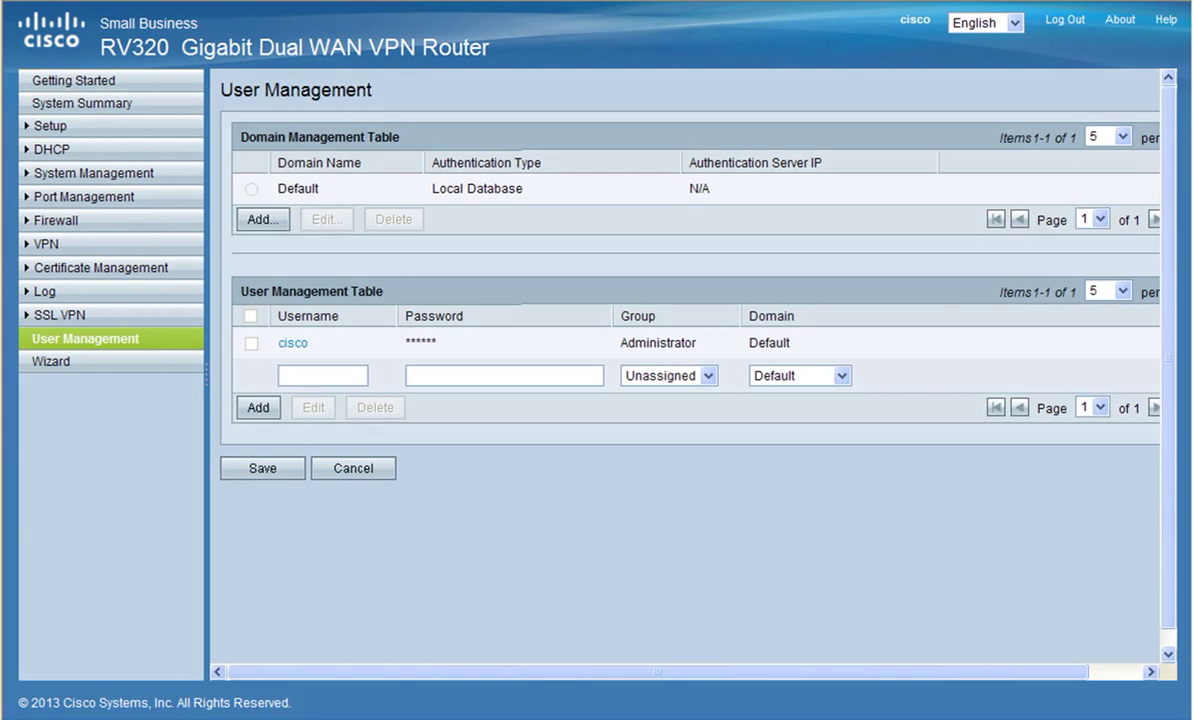
{"action": "type", "text": "sales1"}
{"action": "left_click", "coordinate": [408, 375]}
{"action": "type", "text": "password"}
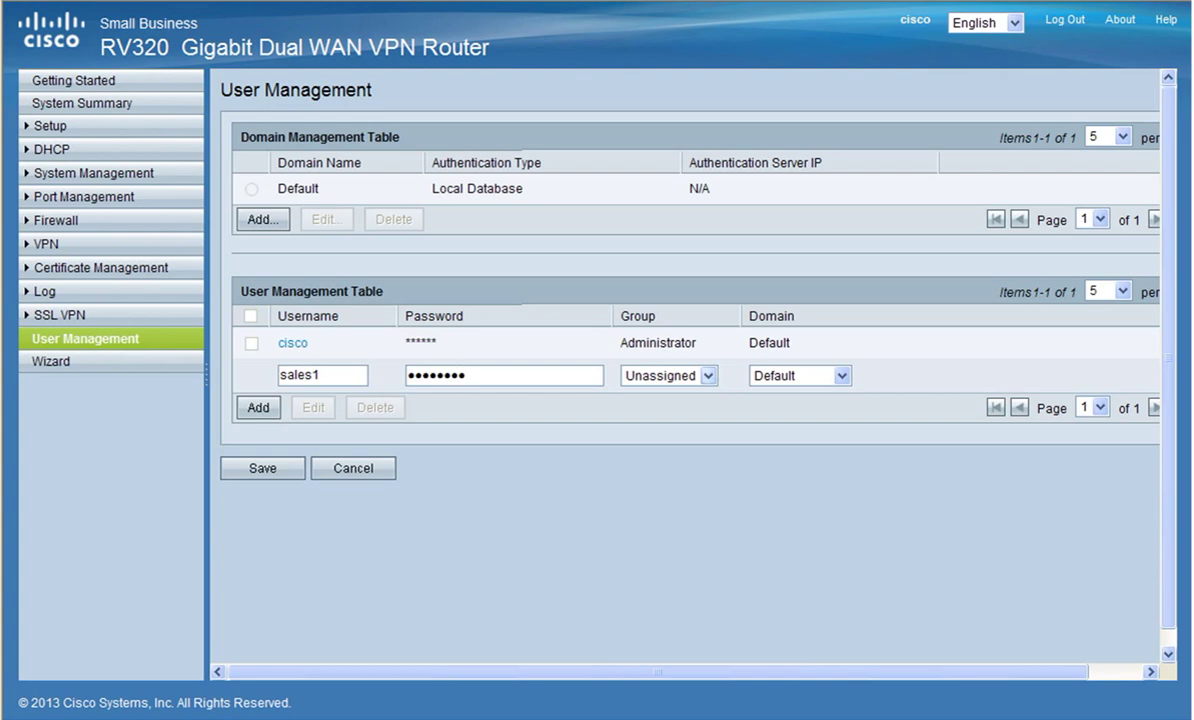
{"action": "left_click", "coordinate": [665, 375]}
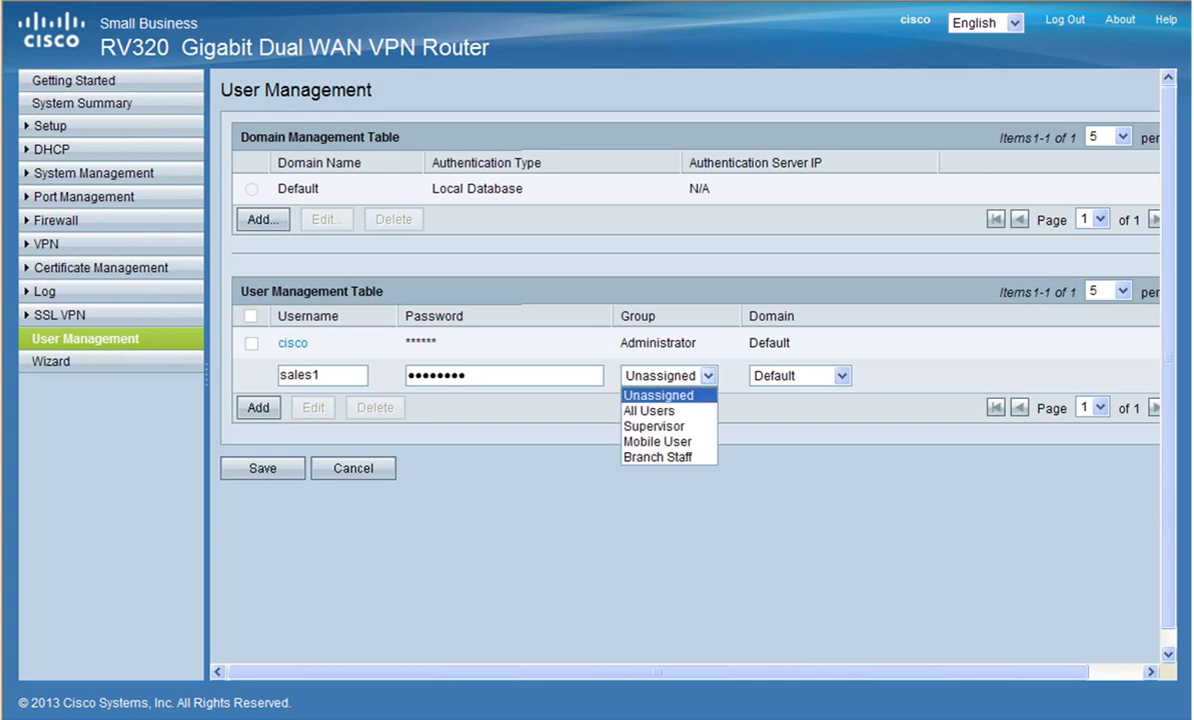
{"action": "key", "text": "Return"}
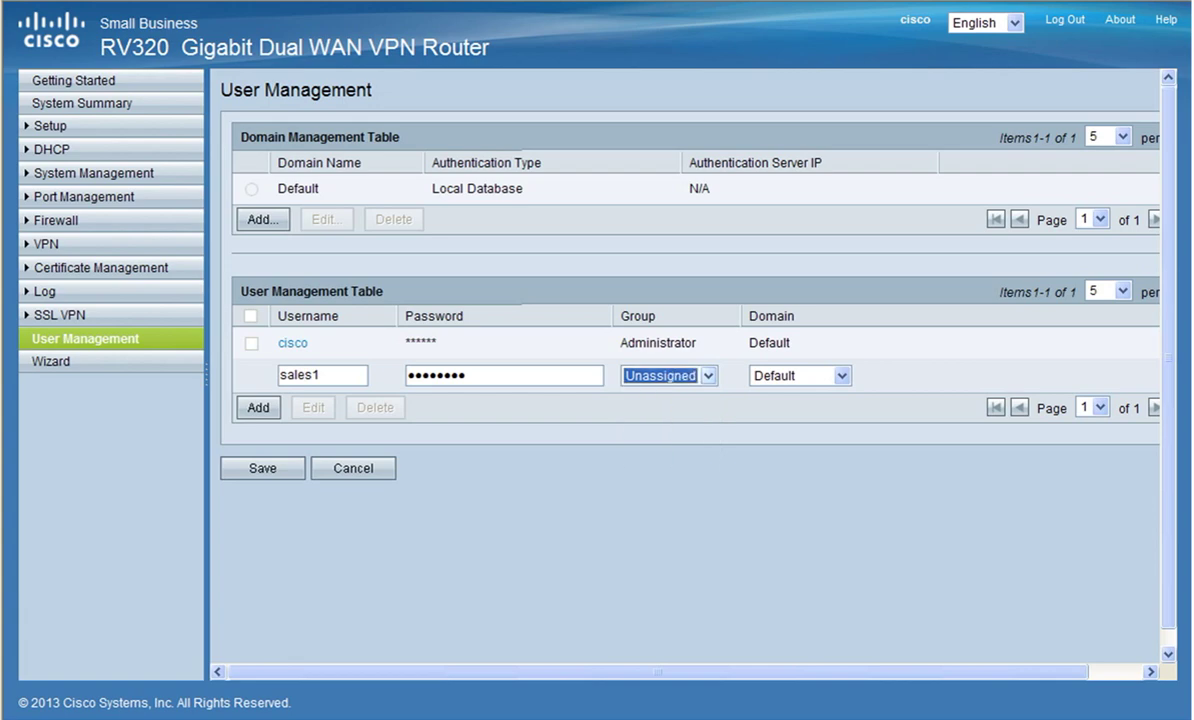
{"action": "left_click", "coordinate": [262, 468]}
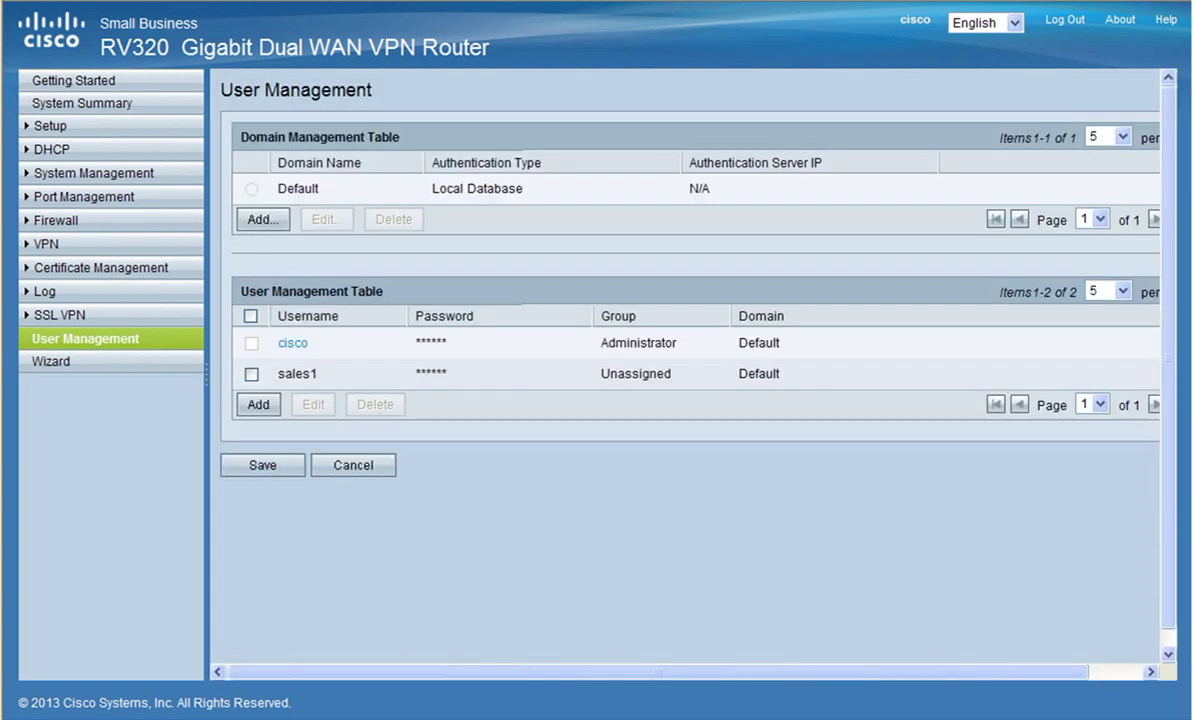
{"action": "left_click", "coordinate": [46, 243]}
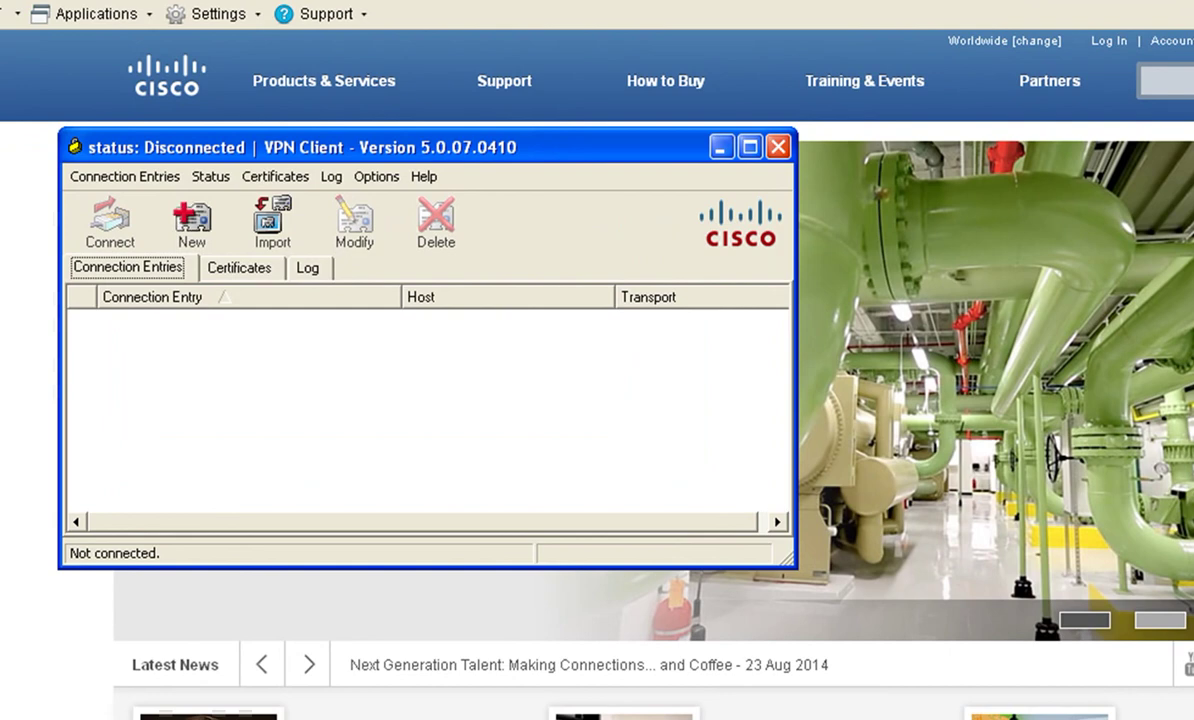
Step: Create connection entry VPN, described 'VPN to Office', with host 97.65.143.69
{"action": "left_click", "coordinate": [191, 218]}
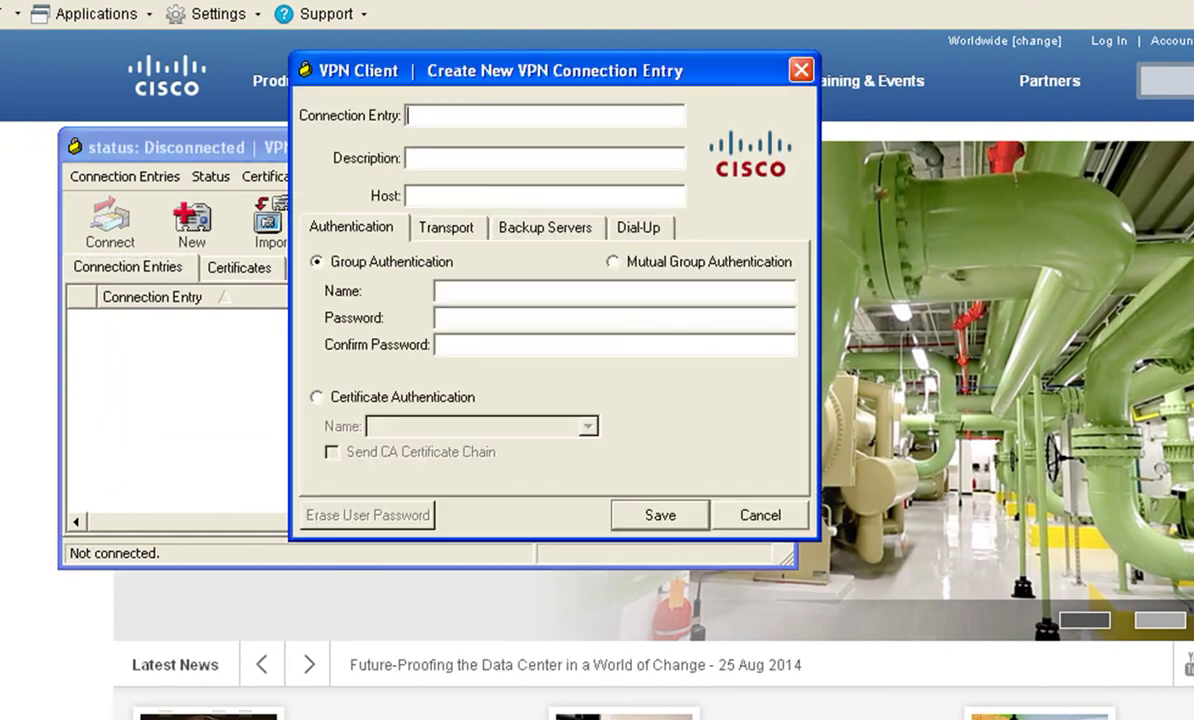
{"action": "type", "text": "VPN"}
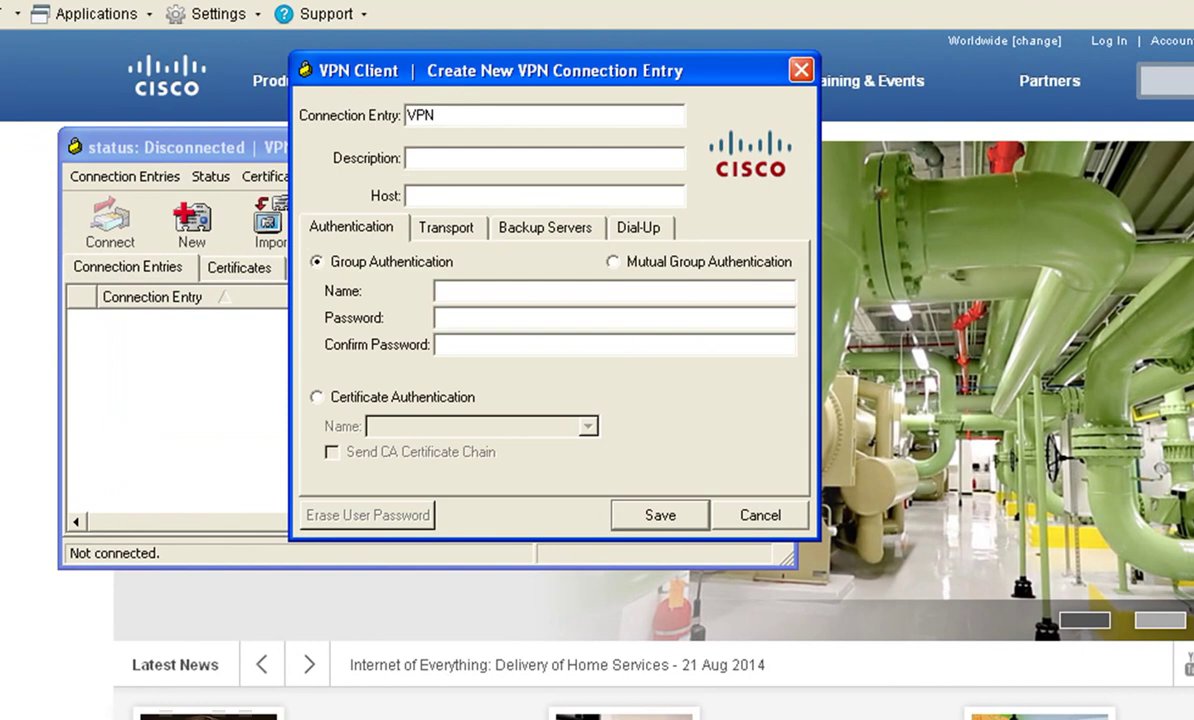
{"action": "key", "text": "Tab"}
{"action": "type", "text": "VPN to Office"}
{"action": "key", "text": "Tab"}
{"action": "type", "text": "9"}
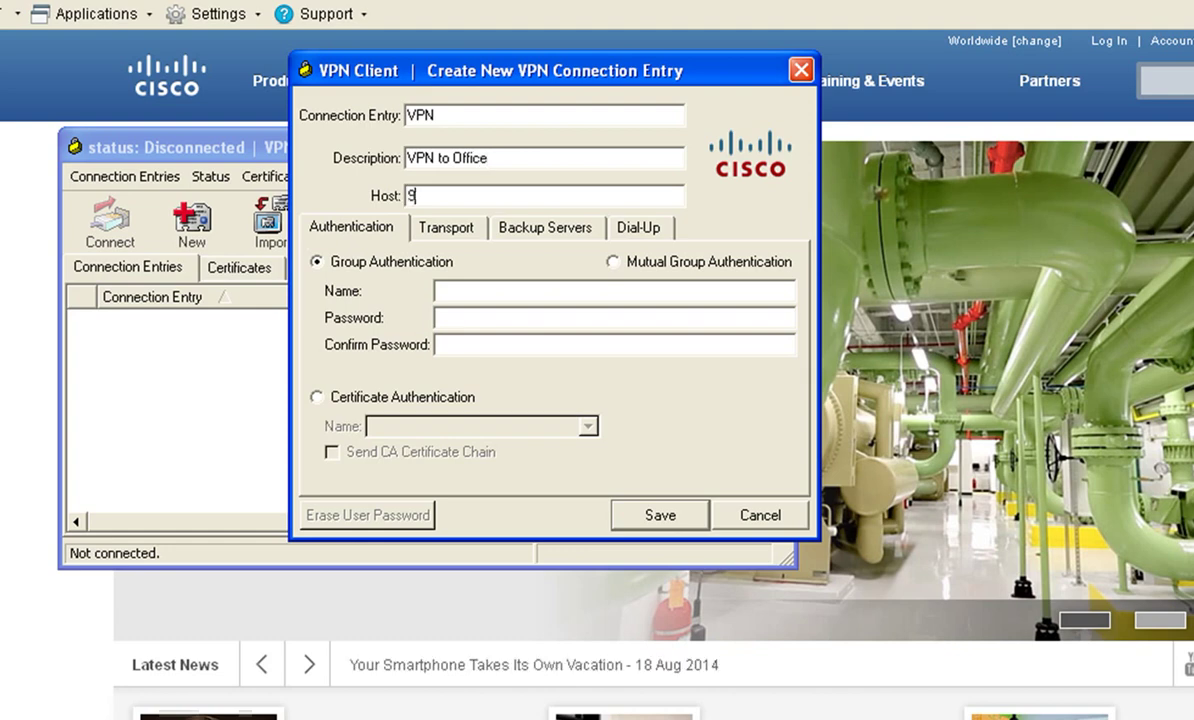
{"action": "type", "text": "7.65.143.69"}
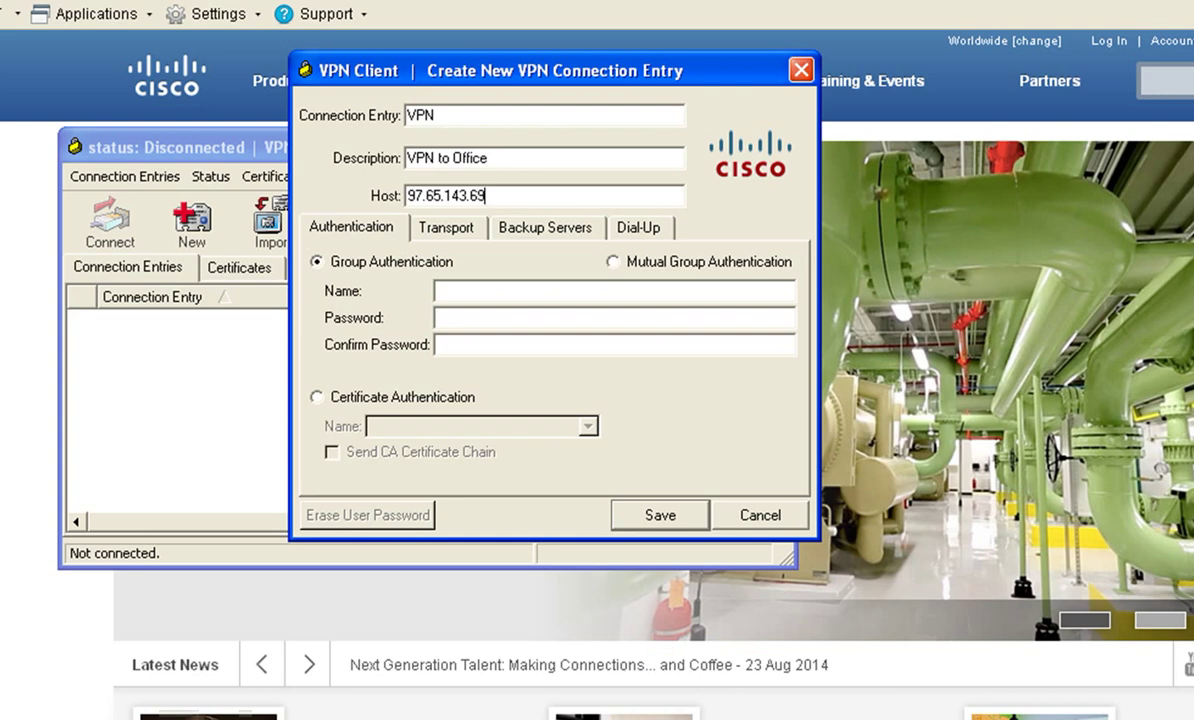
{"action": "key", "text": "Tab"}
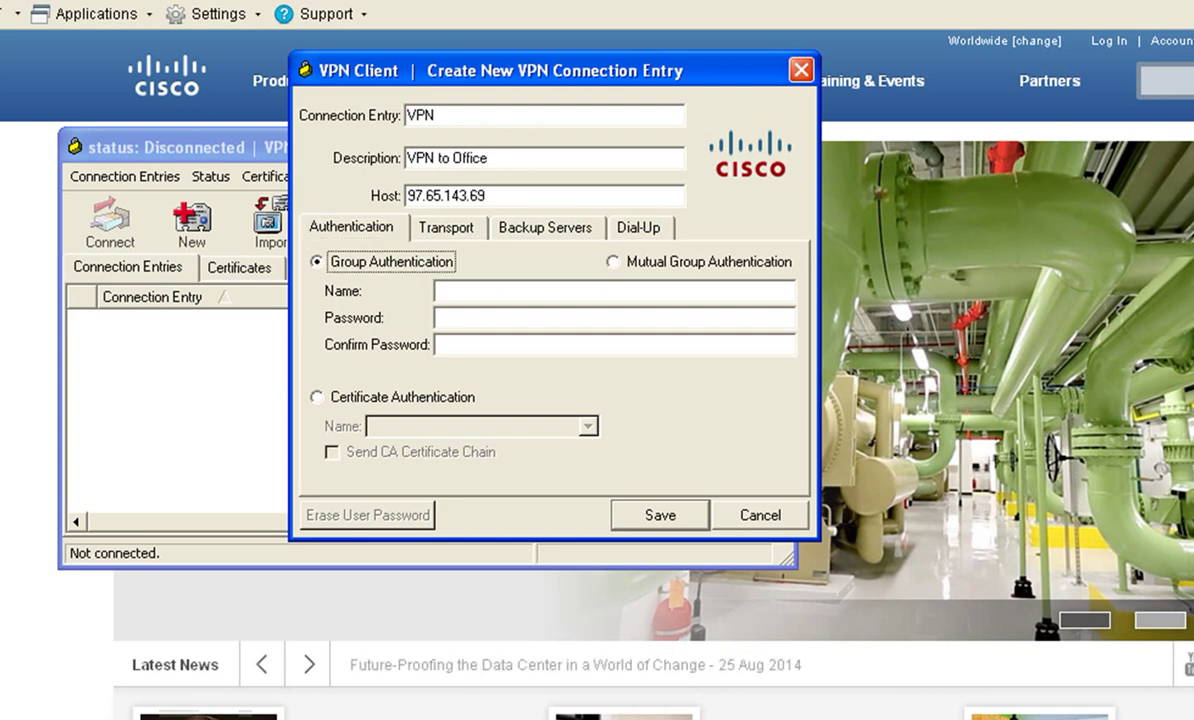
Step: Set group authentication to Sales with the group password and save the entry
{"action": "left_click", "coordinate": [437, 291]}
{"action": "type", "text": "Sa"}
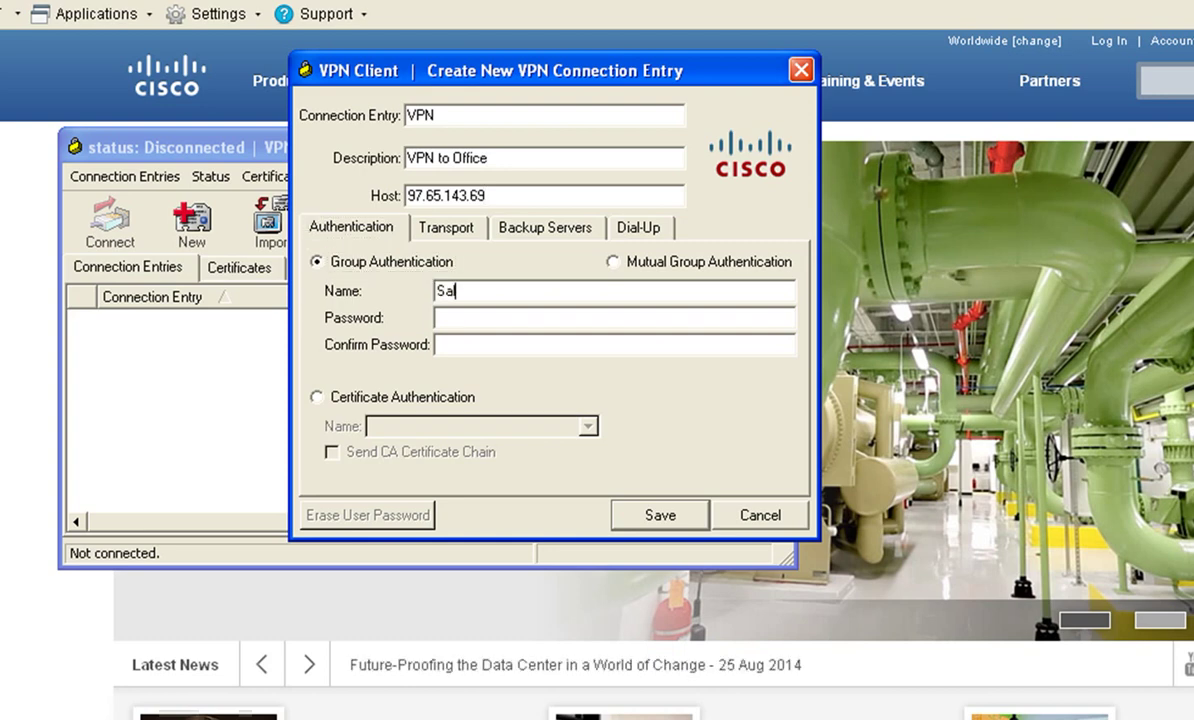
{"action": "type", "text": "les"}
{"action": "key", "text": "Tab"}
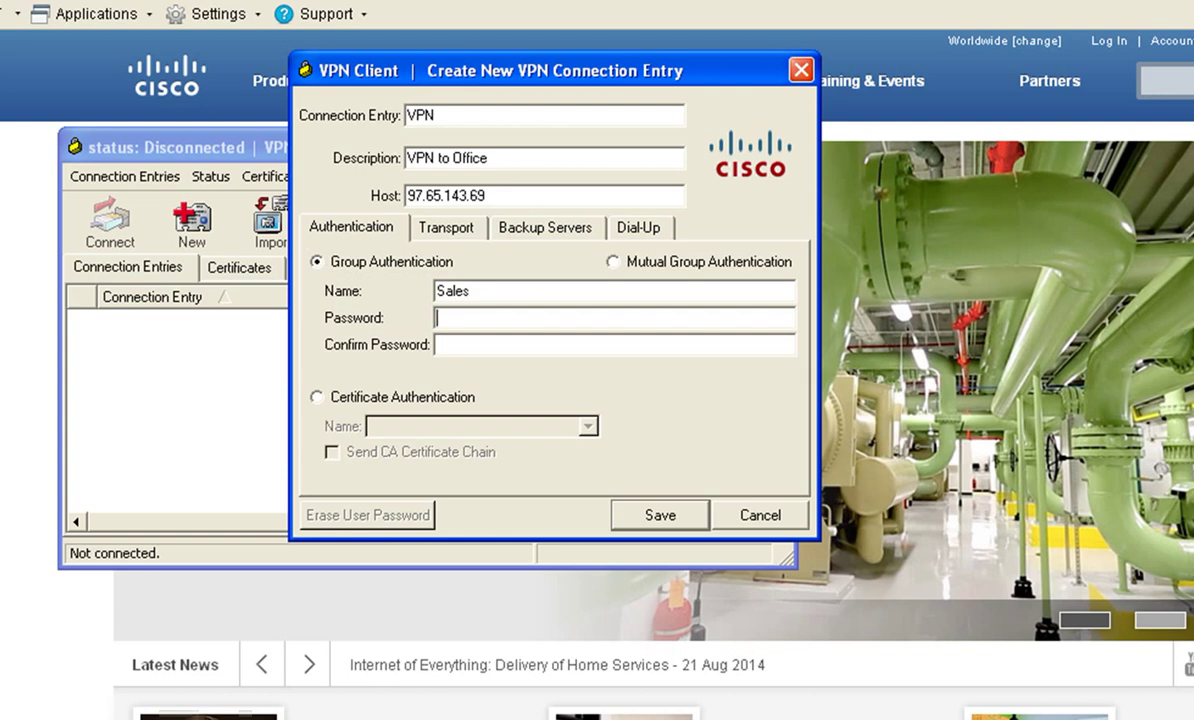
{"action": "type", "text": "*********"}
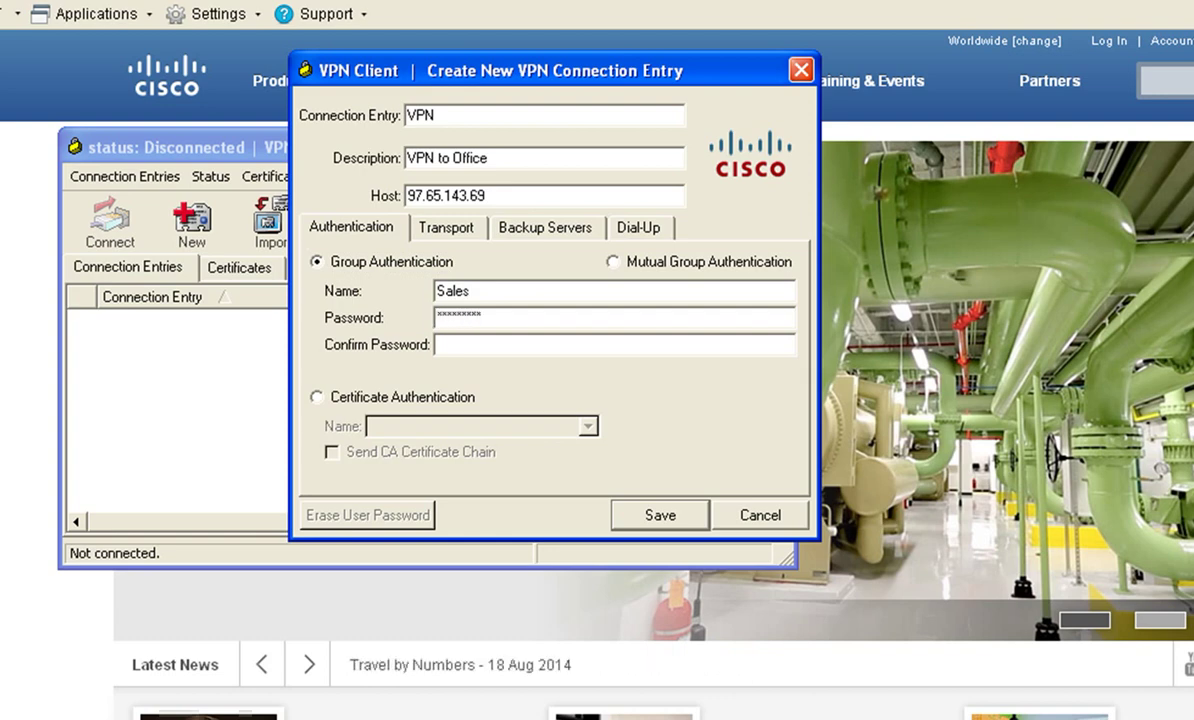
{"action": "type", "text": "*"}
{"action": "key", "text": "Tab"}
{"action": "type", "text": "**********"}
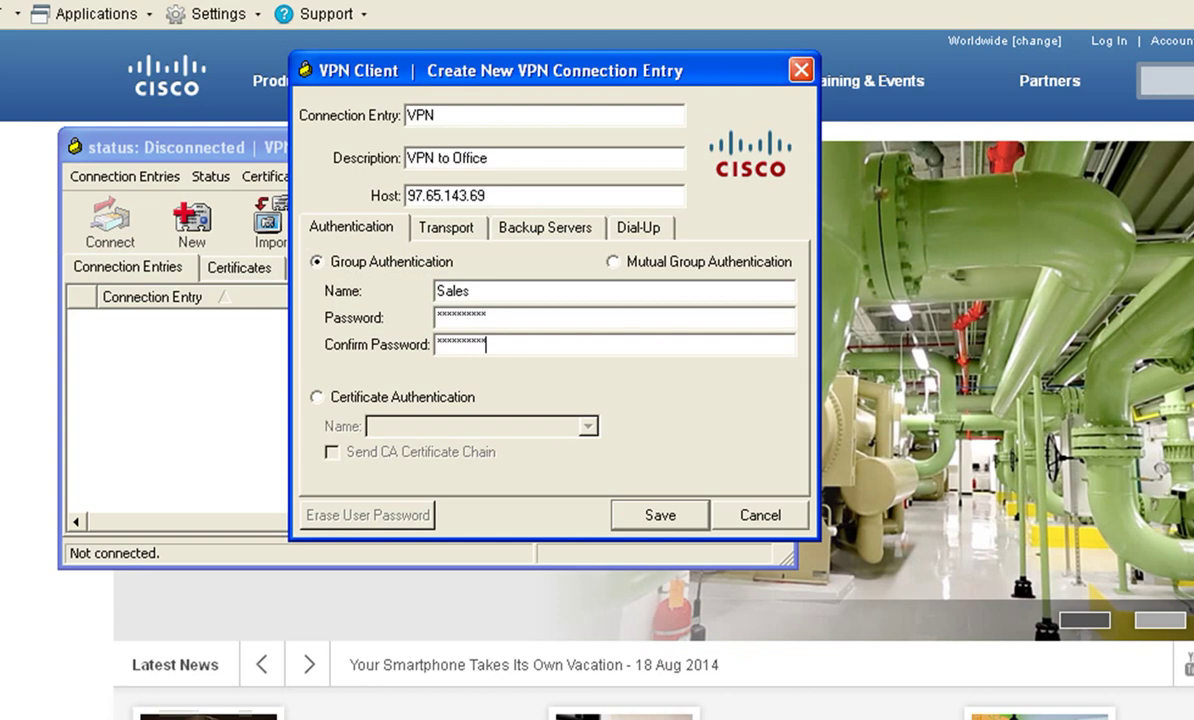
{"action": "key", "text": "Return"}
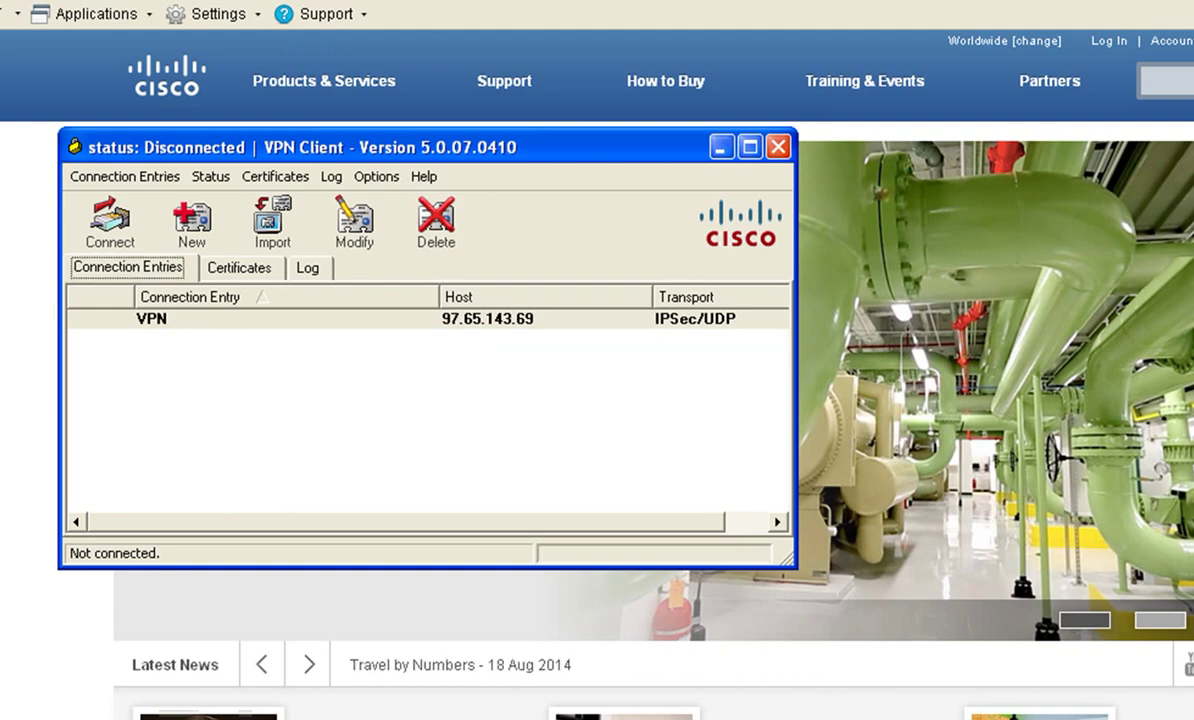
Step: Connect the VPN entry, logging in as sales1 with the user password
{"action": "key", "text": "Return"}
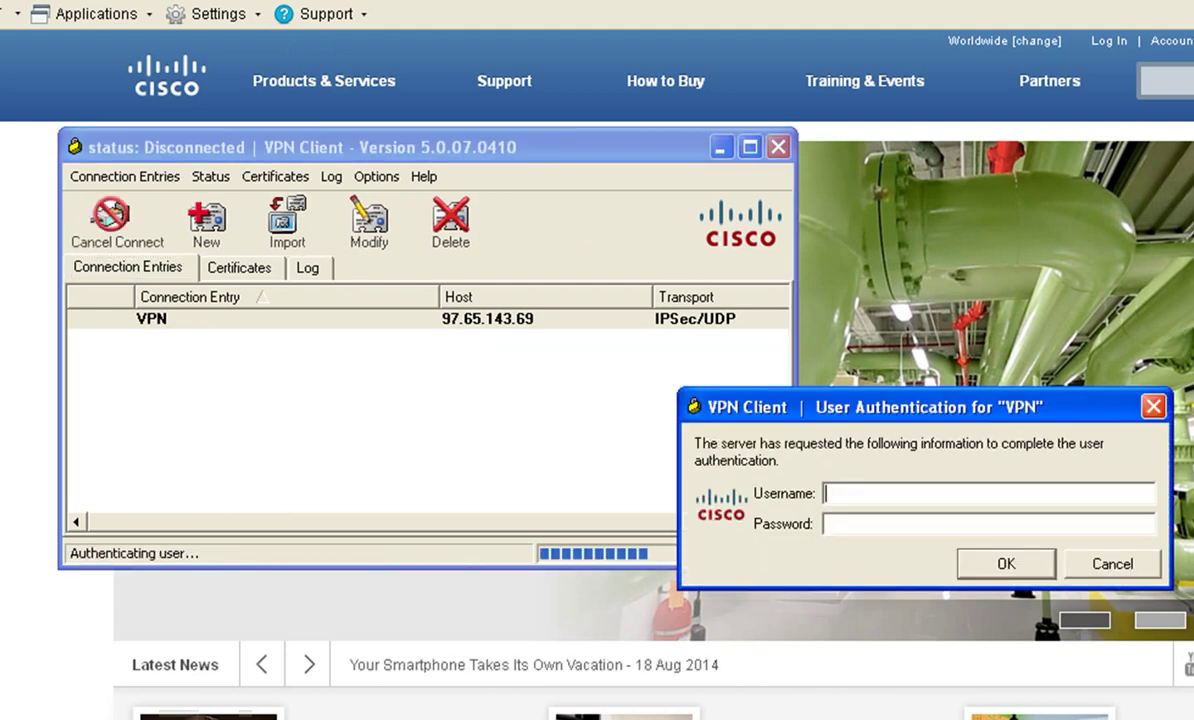
{"action": "type", "text": "sales1"}
{"action": "key", "text": "Tab"}
{"action": "type", "text": "*****"}
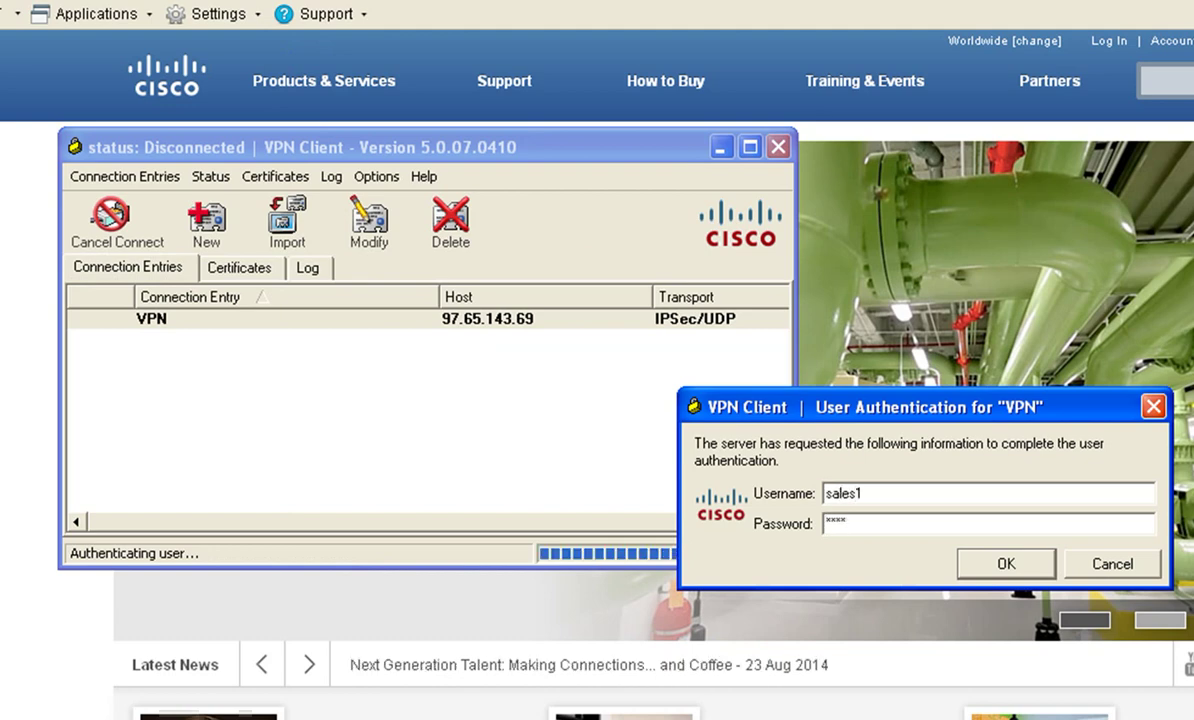
{"action": "type", "text": "****"}
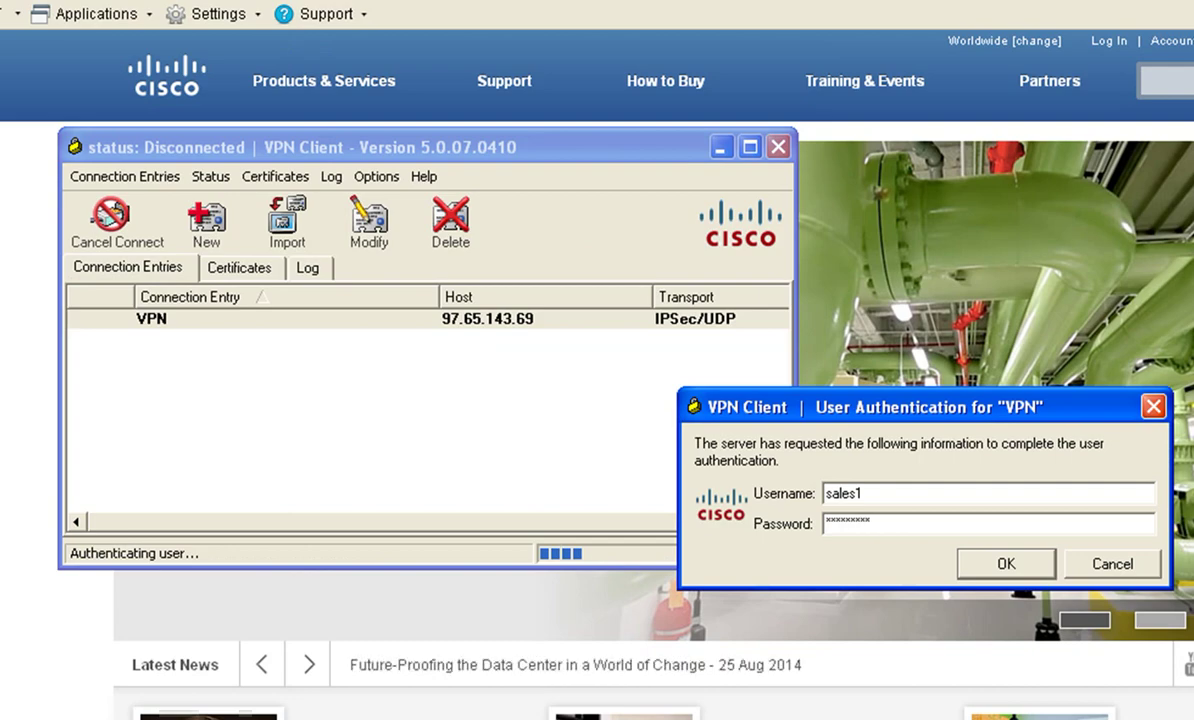
{"action": "key", "text": "Return"}
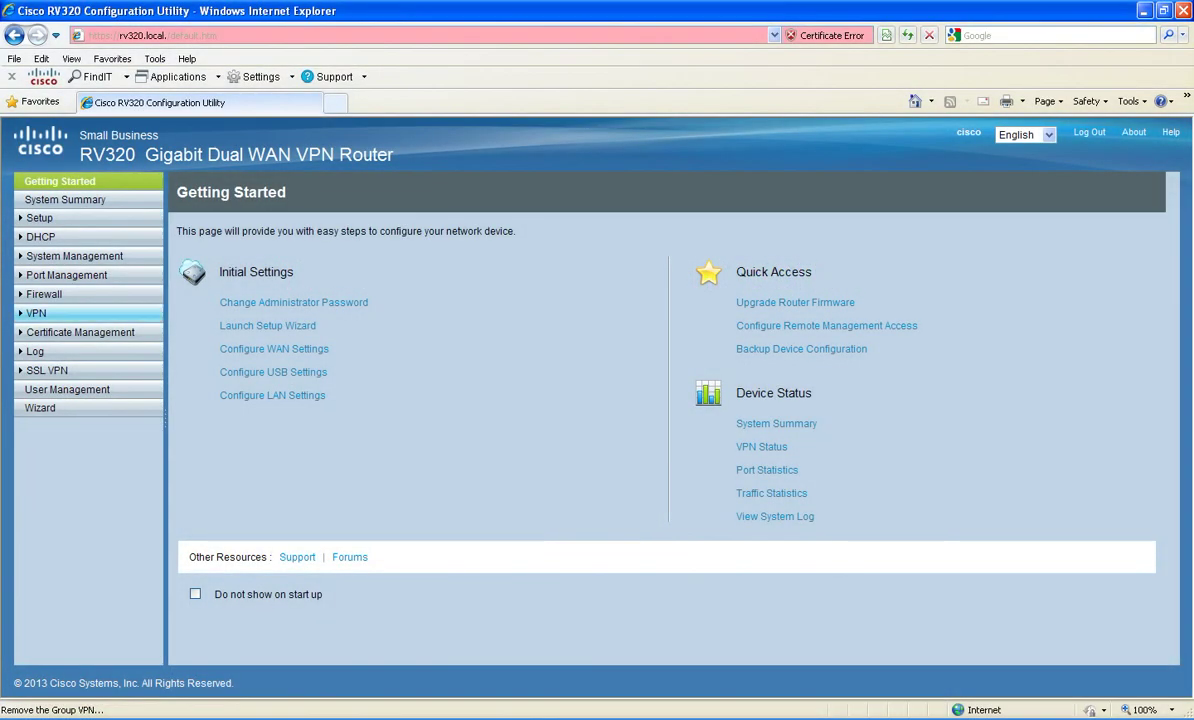
Step: Start a new Group VPN named Greenbow on the Client to Gateway page
{"action": "left_click", "coordinate": [36, 313]}
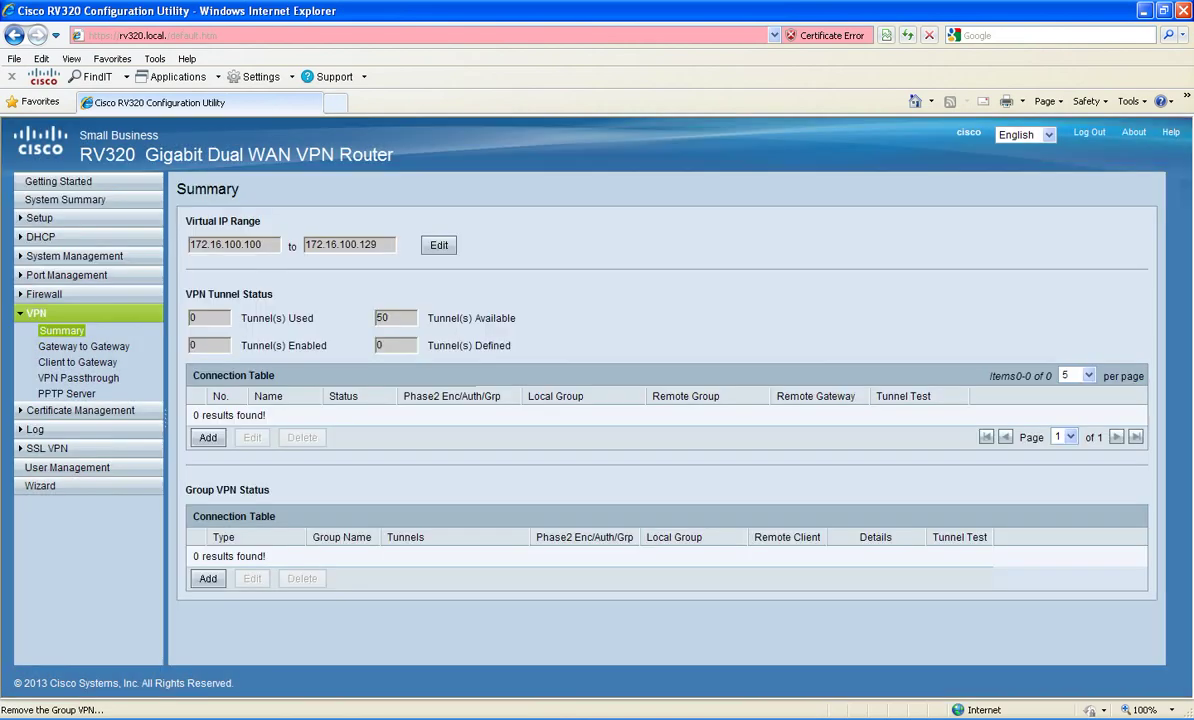
{"action": "left_click", "coordinate": [78, 362]}
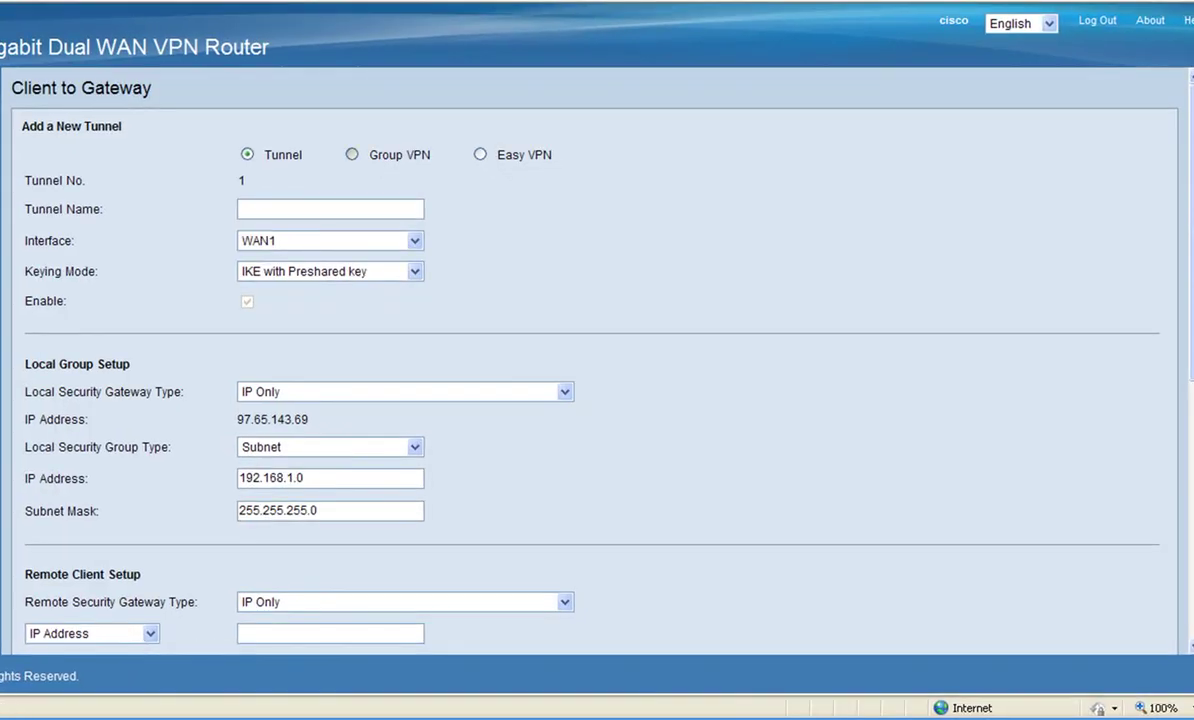
{"action": "left_click", "coordinate": [352, 154]}
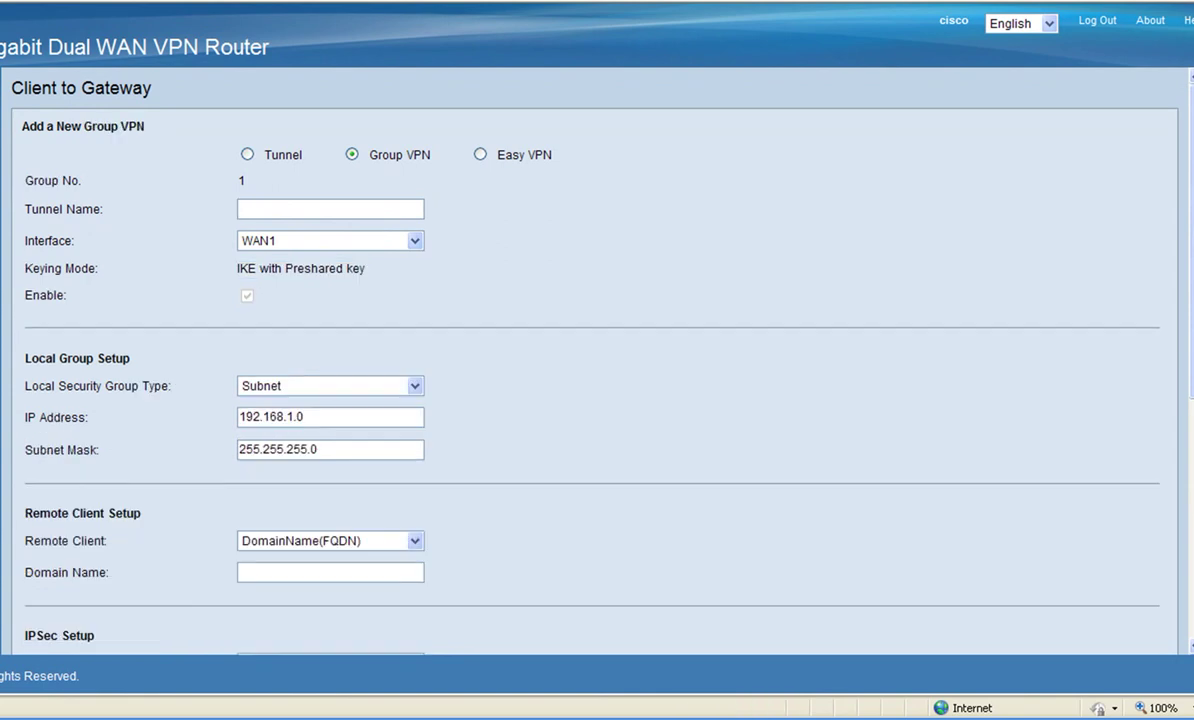
{"action": "type", "text": "Greenbow"}
{"action": "left_click", "coordinate": [414, 540]}
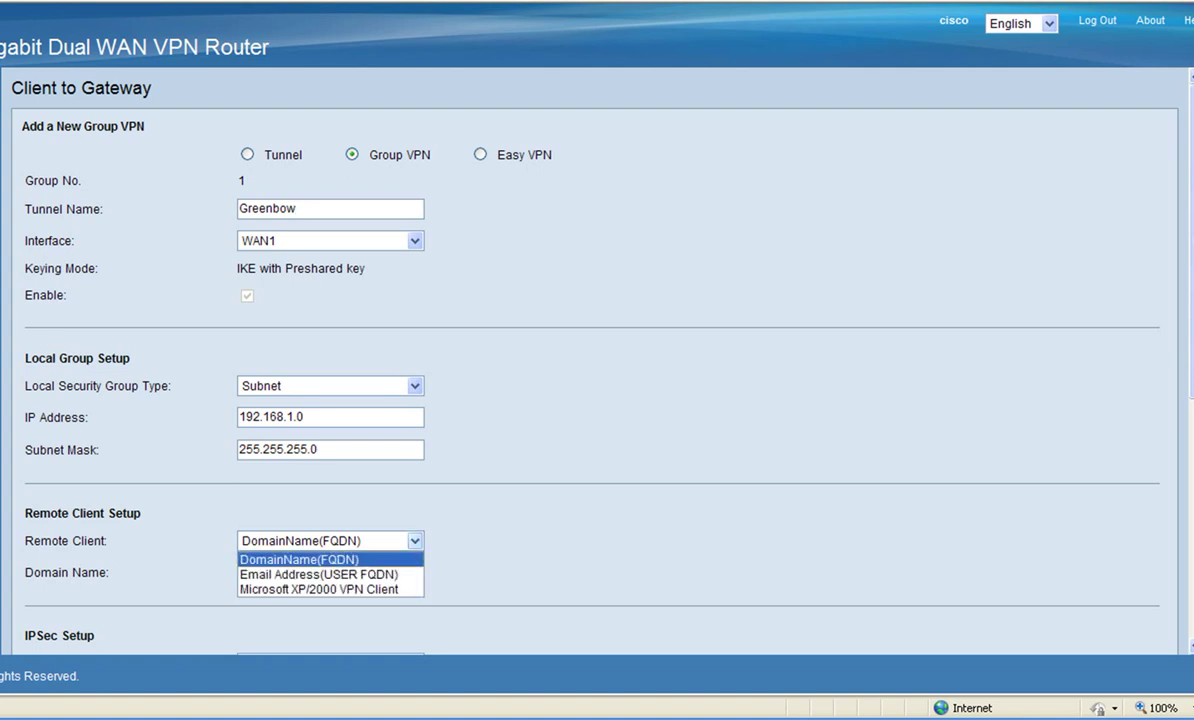
Step: Set Remote Client to Microsoft XP/2000 VPN Client and Phase 1 DH group to Group 2 - 1024 bit
{"action": "left_click", "coordinate": [318, 589]}
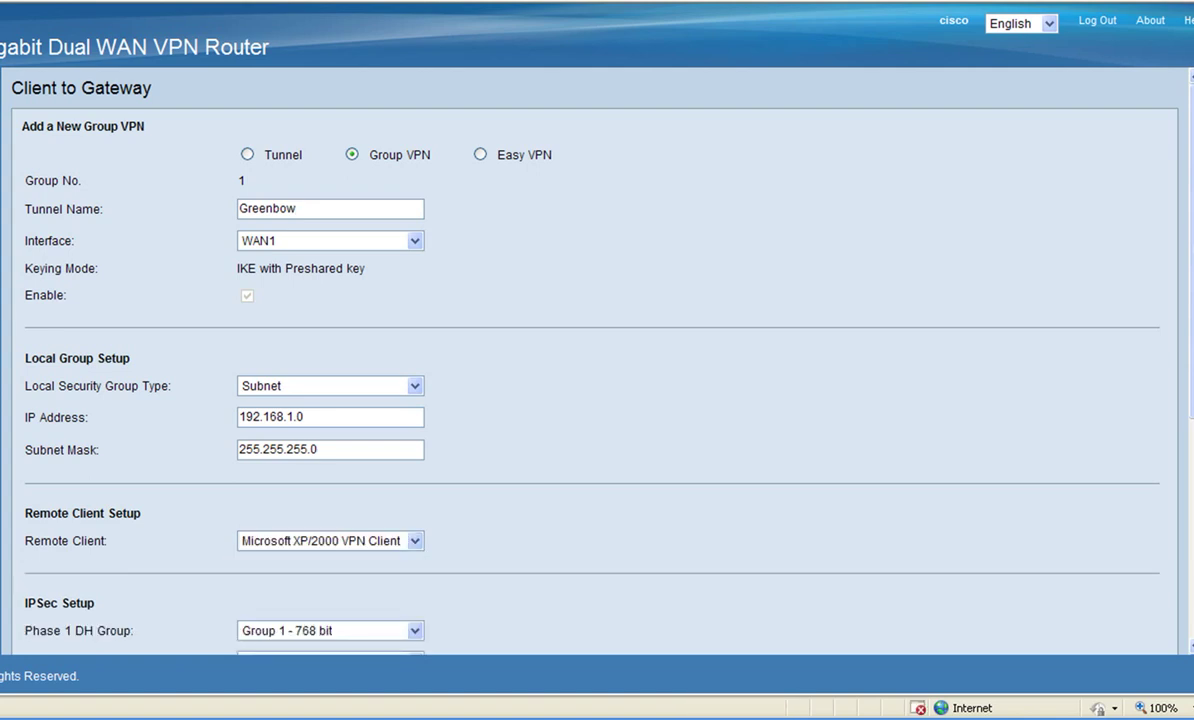
{"action": "scroll", "coordinate": [590, 360], "scroll_direction": "down", "scroll_amount": 5}
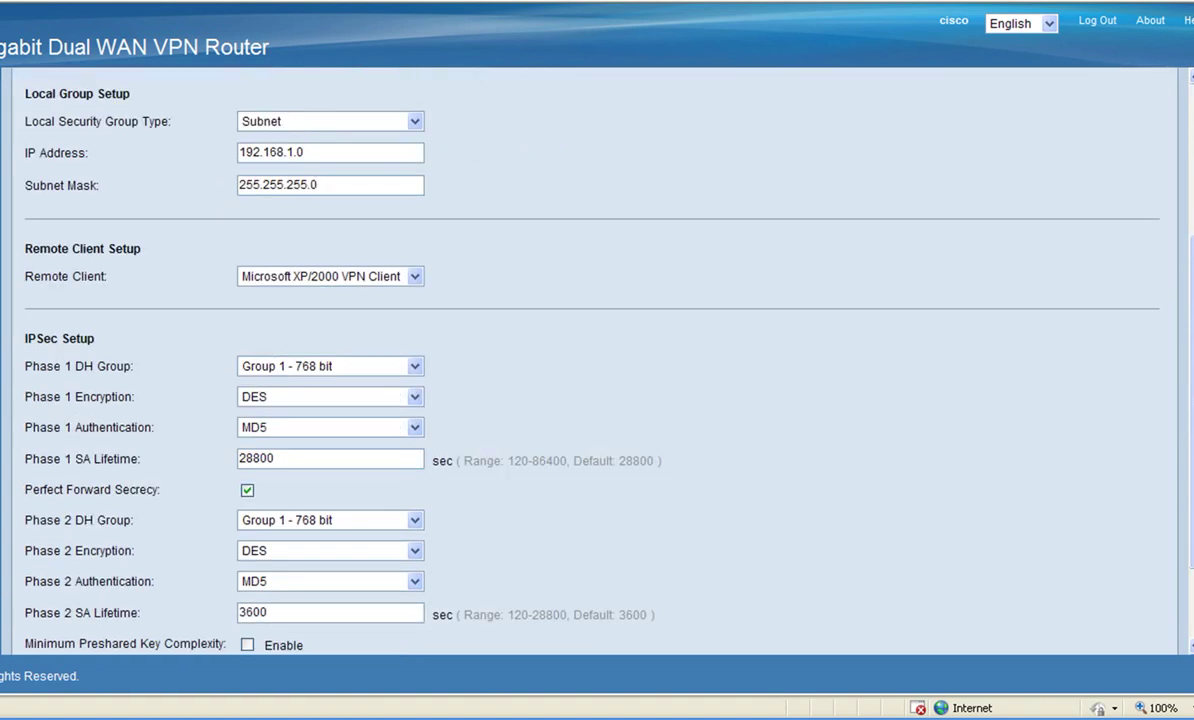
{"action": "scroll", "coordinate": [590, 360], "scroll_direction": "down", "scroll_amount": 2}
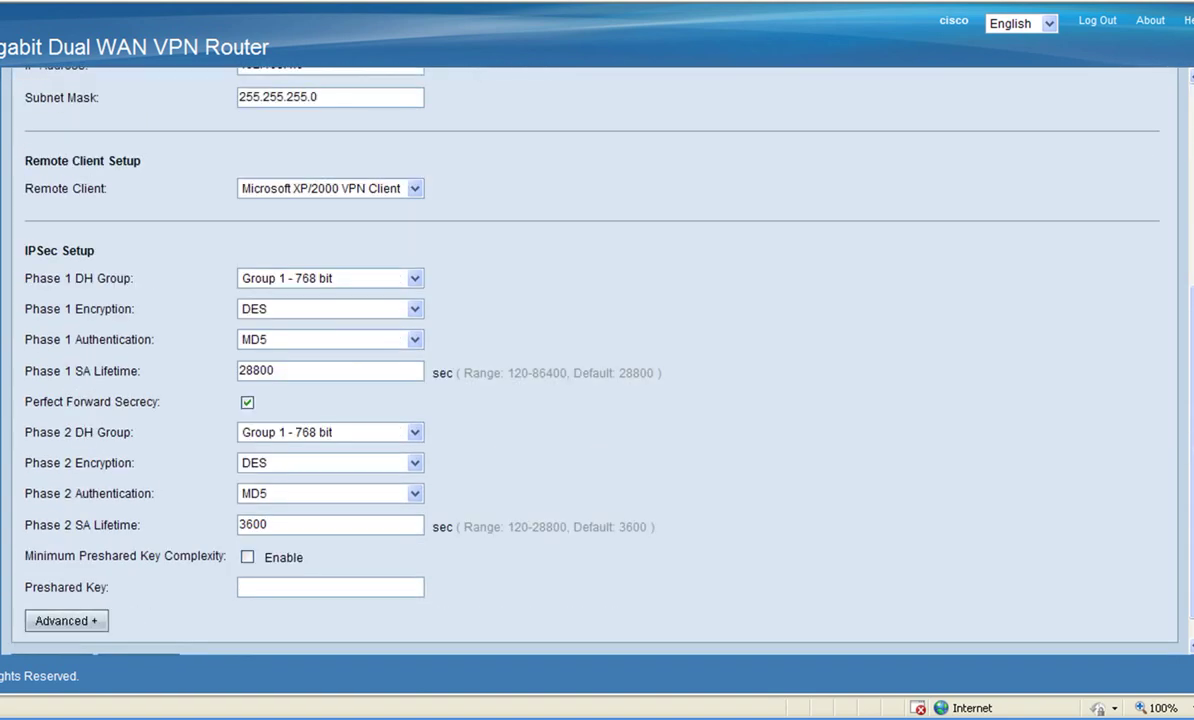
{"action": "left_click", "coordinate": [330, 278]}
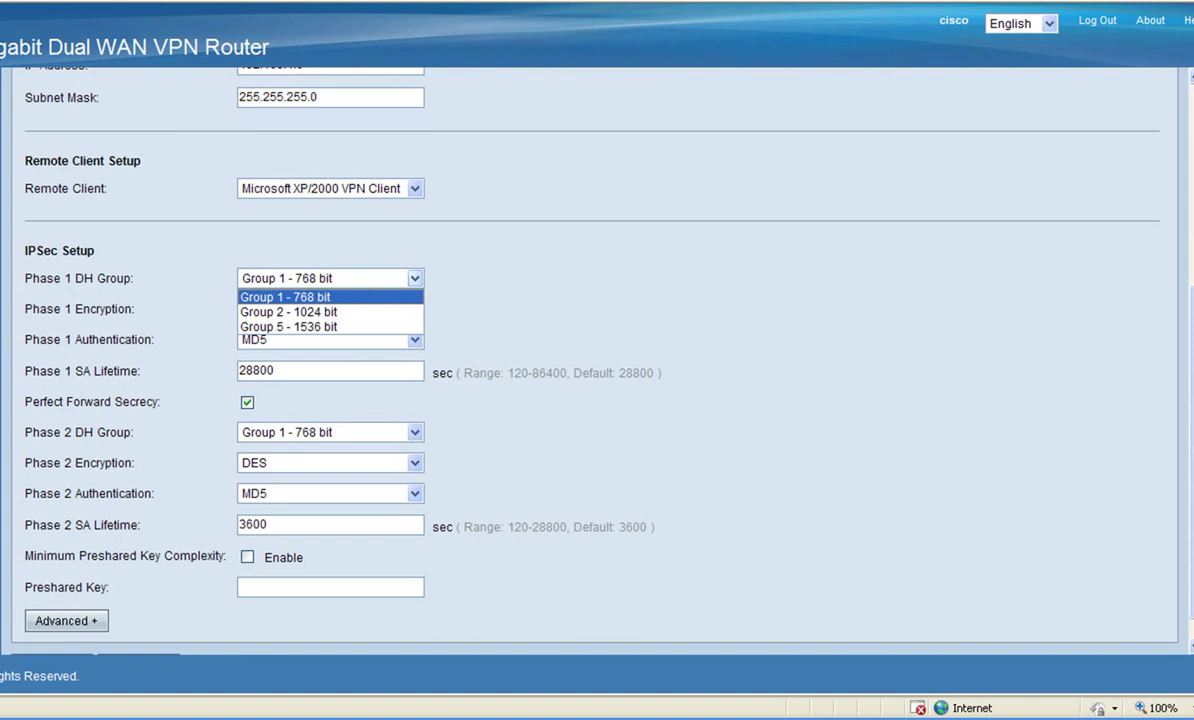
{"action": "key", "text": "Return"}
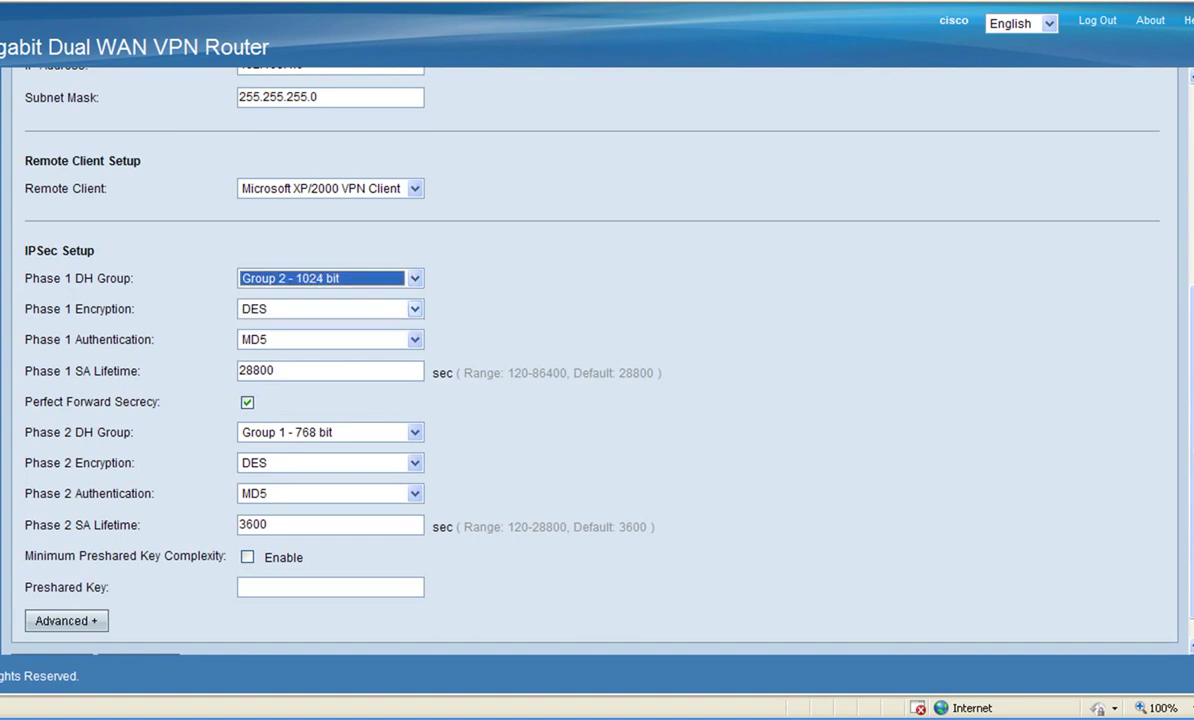
Step: Set Phase 1 encryption AES-256, authentication SHA1, and SA lifetime 3600 seconds
{"action": "left_click", "coordinate": [330, 309]}
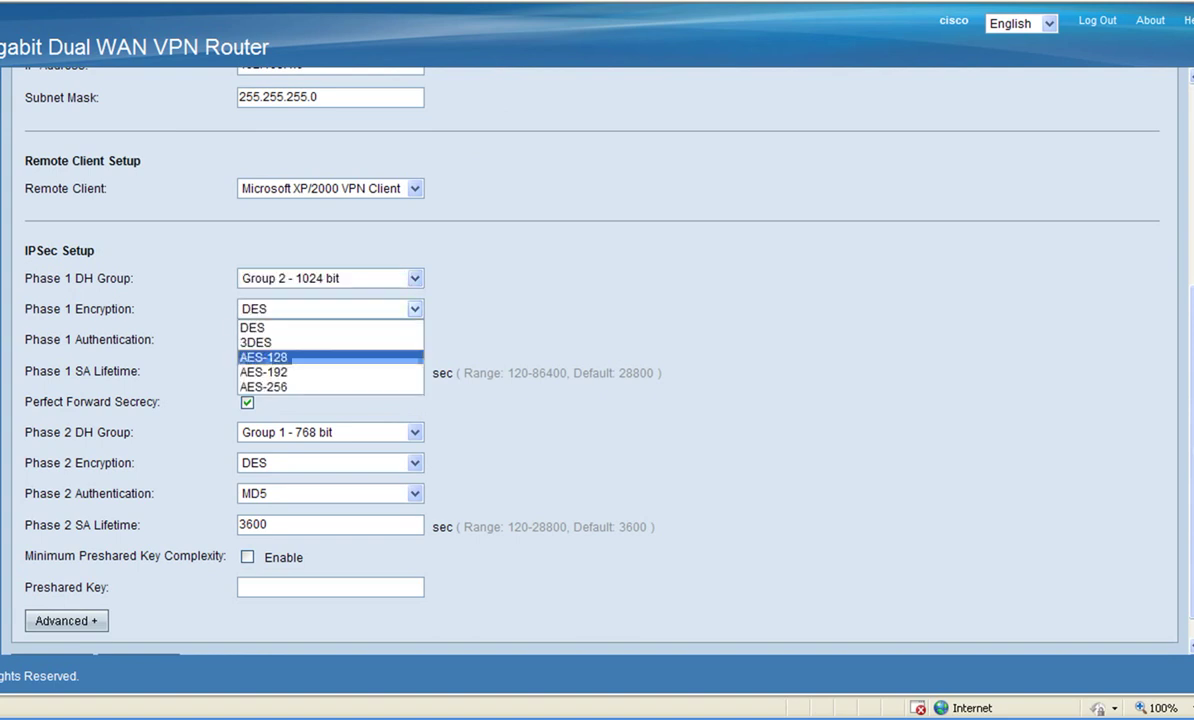
{"action": "key", "text": "Return"}
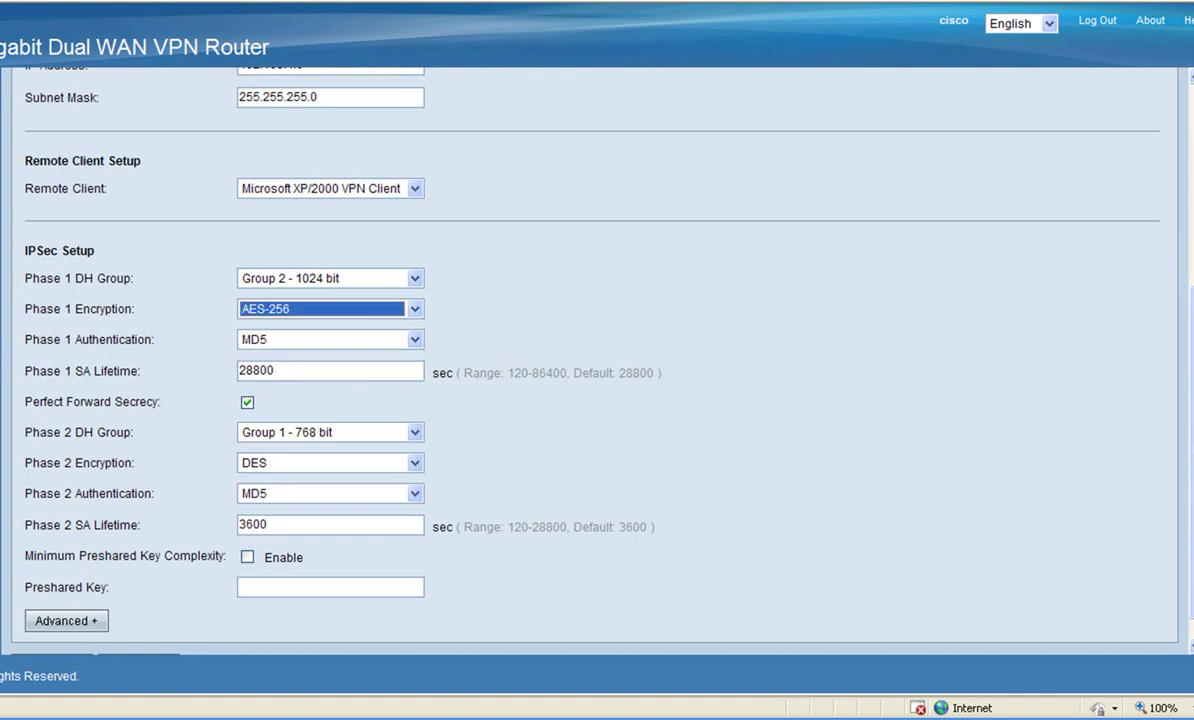
{"action": "key", "text": "Tab"}
{"action": "key", "text": "alt+Down"}
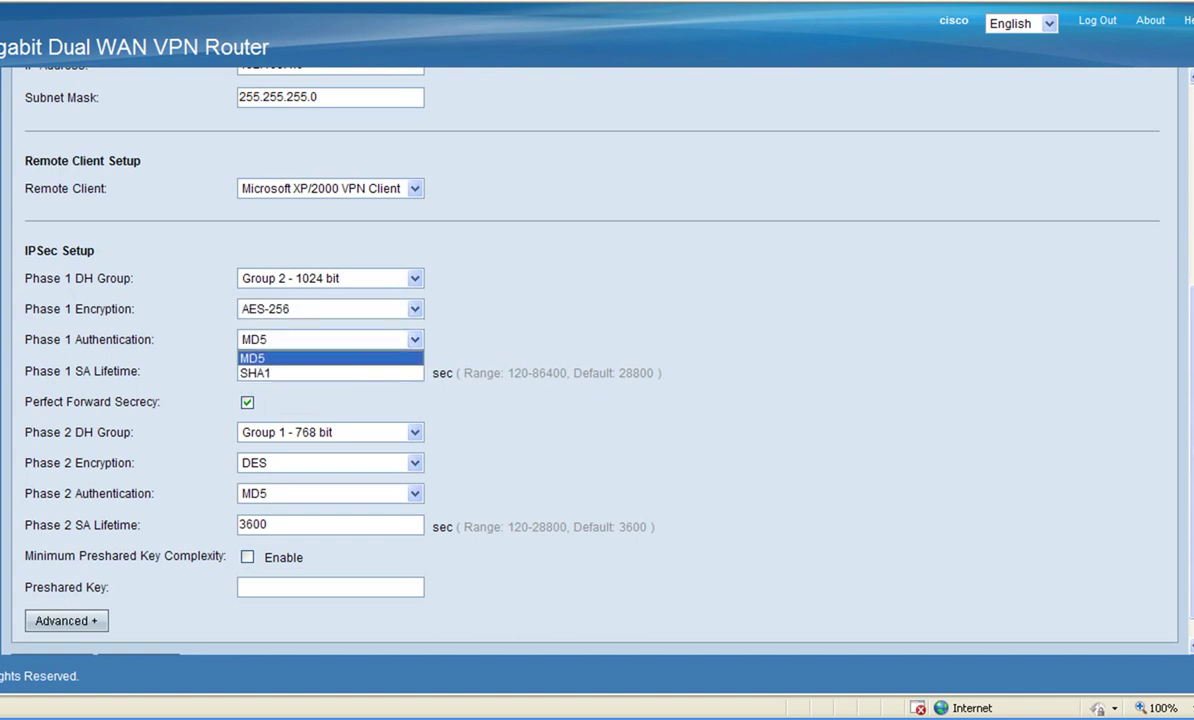
{"action": "key", "text": "Down"}
{"action": "key", "text": "Return"}
{"action": "key", "text": "Tab"}
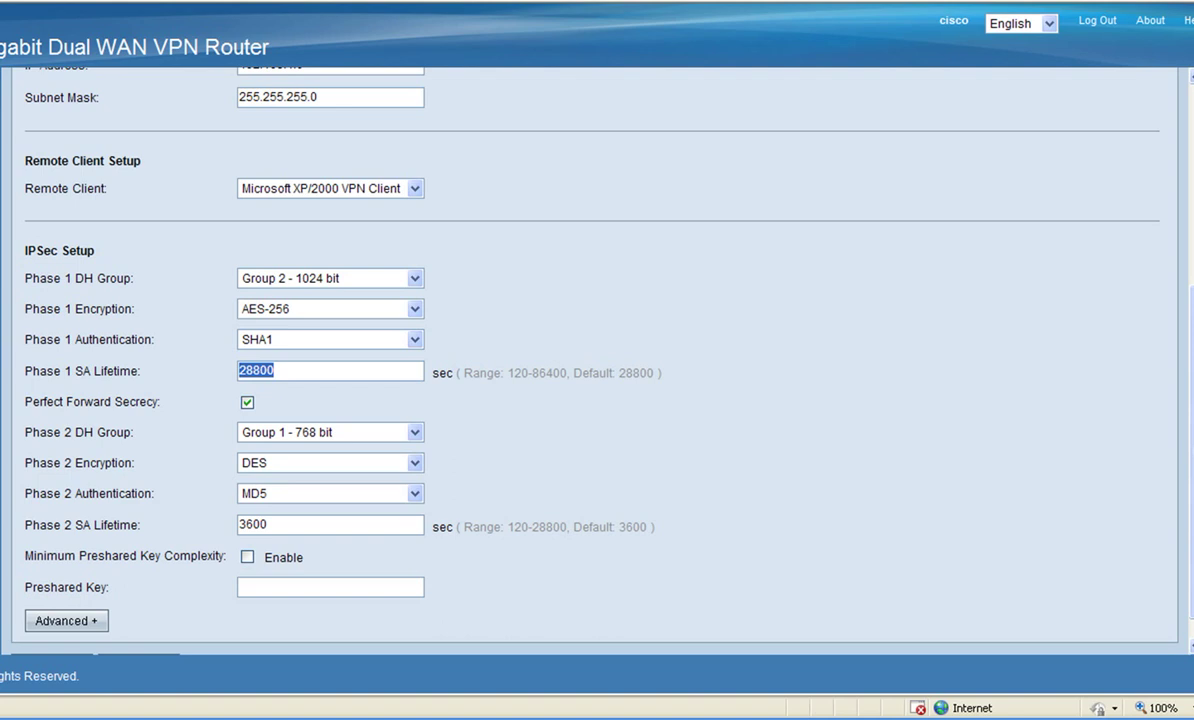
{"action": "type", "text": "3600"}
Step: Set Phase 2 to Group 2 - 1024 bit, AES-256 encryption and SHA1 authentication
{"action": "left_click", "coordinate": [414, 432]}
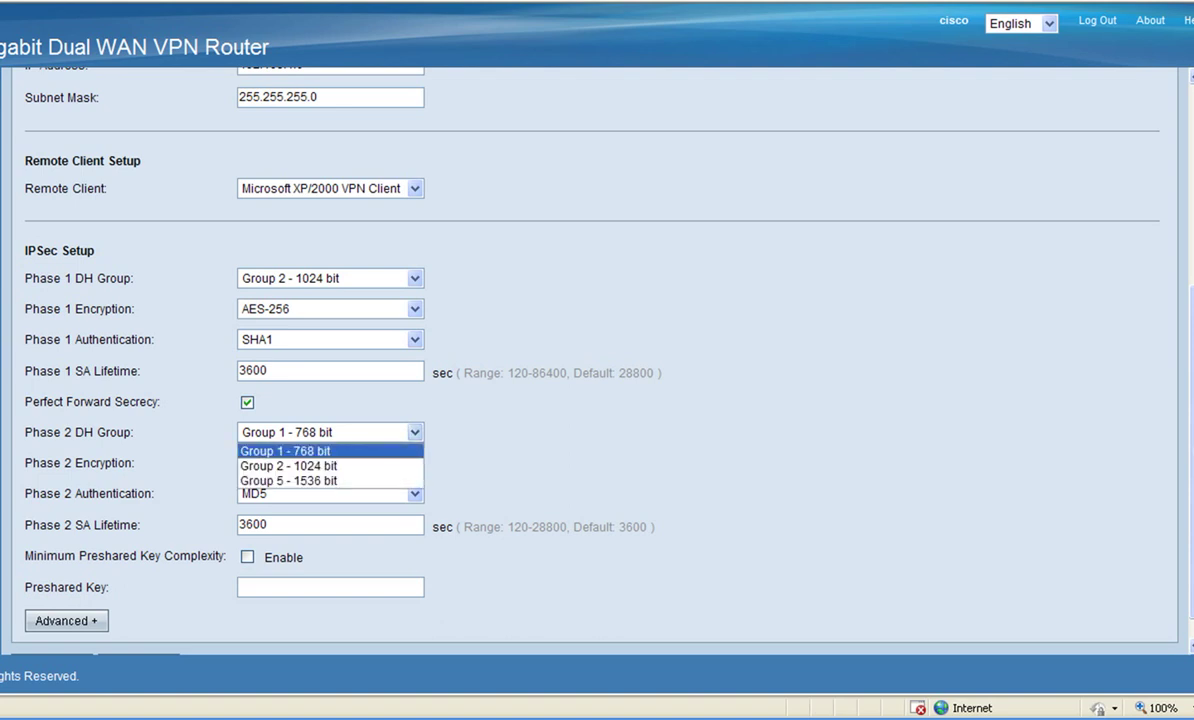
{"action": "left_click", "coordinate": [288, 466]}
{"action": "left_click", "coordinate": [414, 463]}
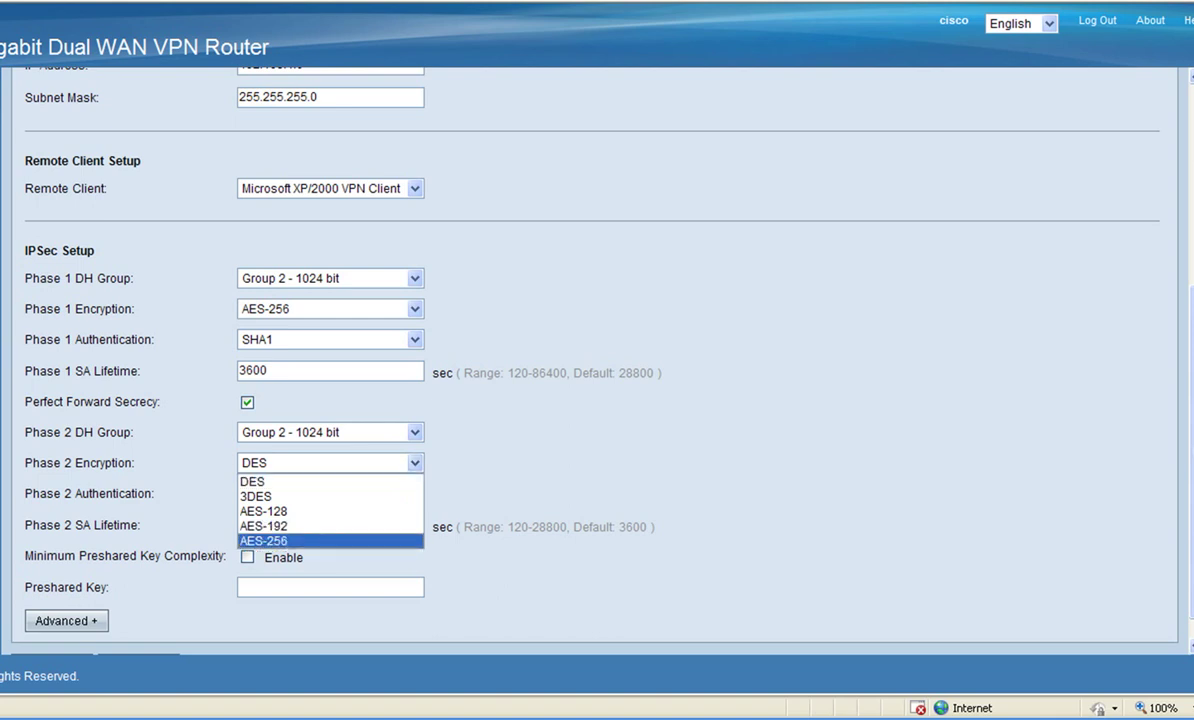
{"action": "left_click", "coordinate": [300, 540]}
{"action": "left_click", "coordinate": [414, 493]}
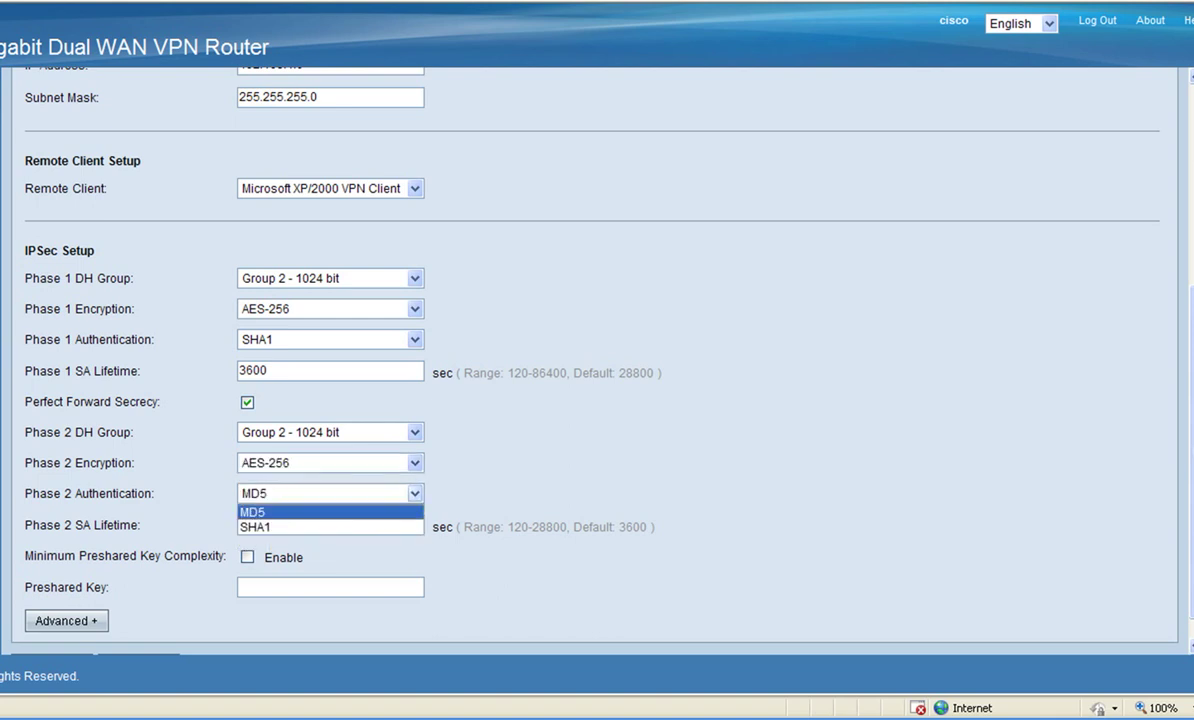
{"action": "left_click", "coordinate": [300, 527]}
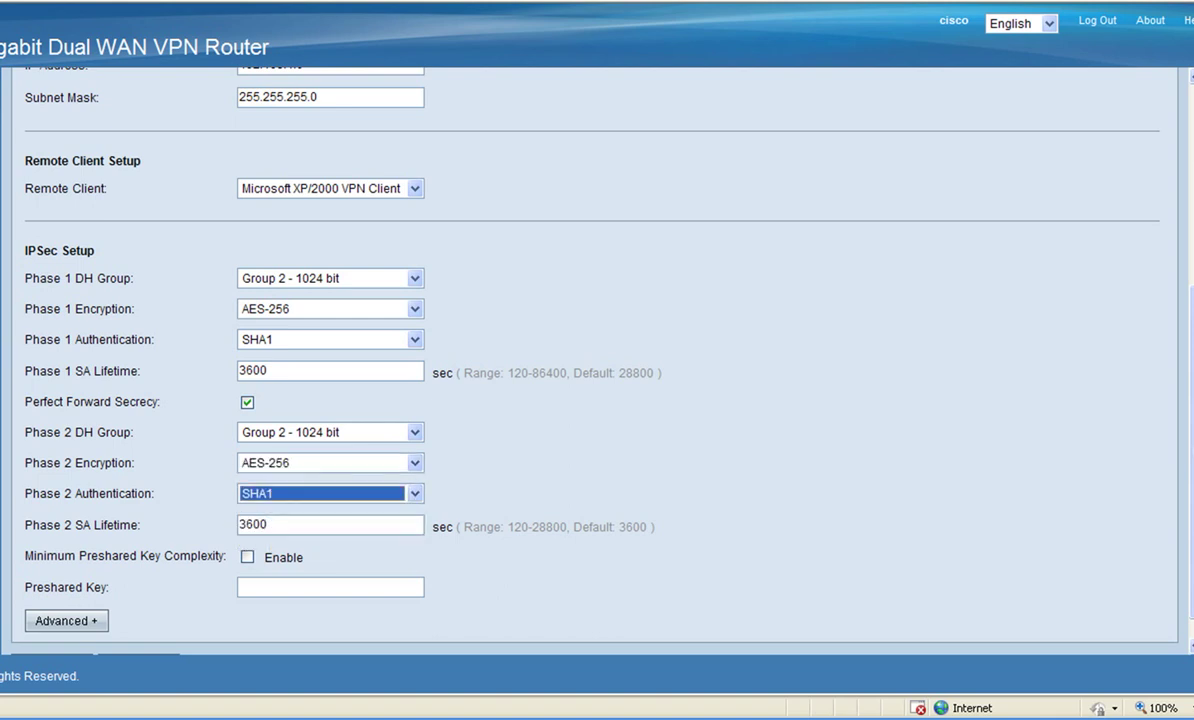
Step: Enter the preshared key and save the Greenbow Group VPN settings
{"action": "left_click", "coordinate": [330, 587]}
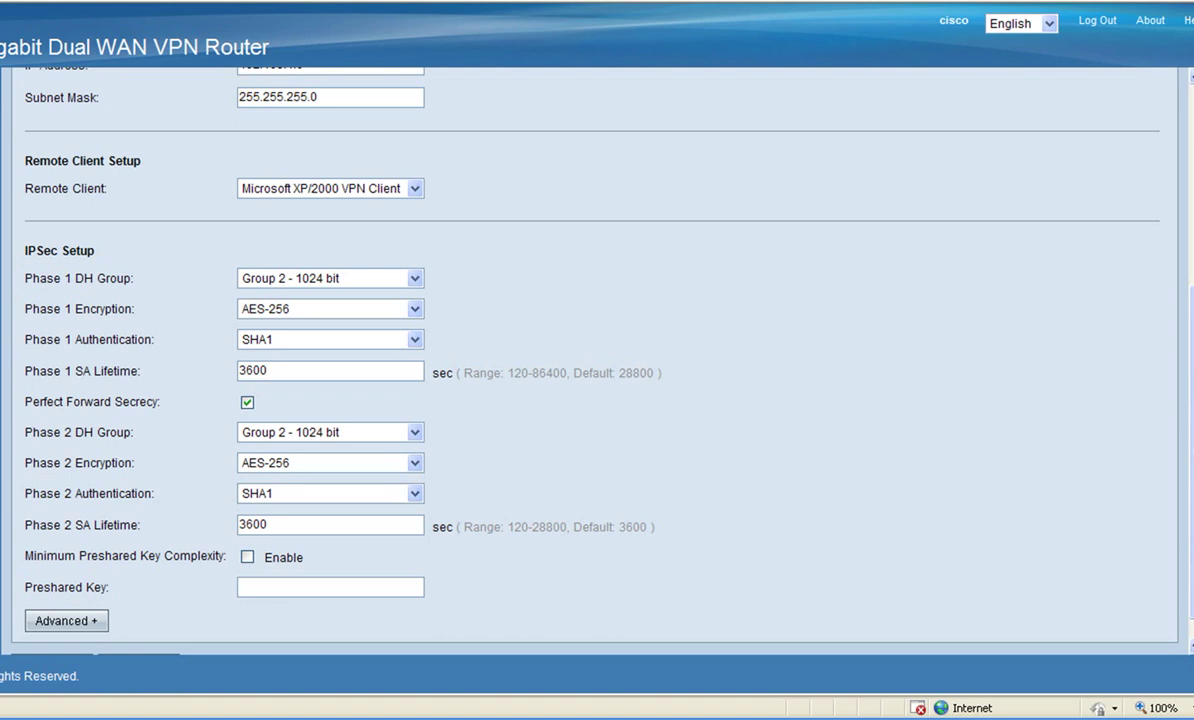
{"action": "type", "text": "greenbowvpn"}
{"action": "scroll", "coordinate": [597, 340], "scroll_direction": "down", "scroll_amount": 1}
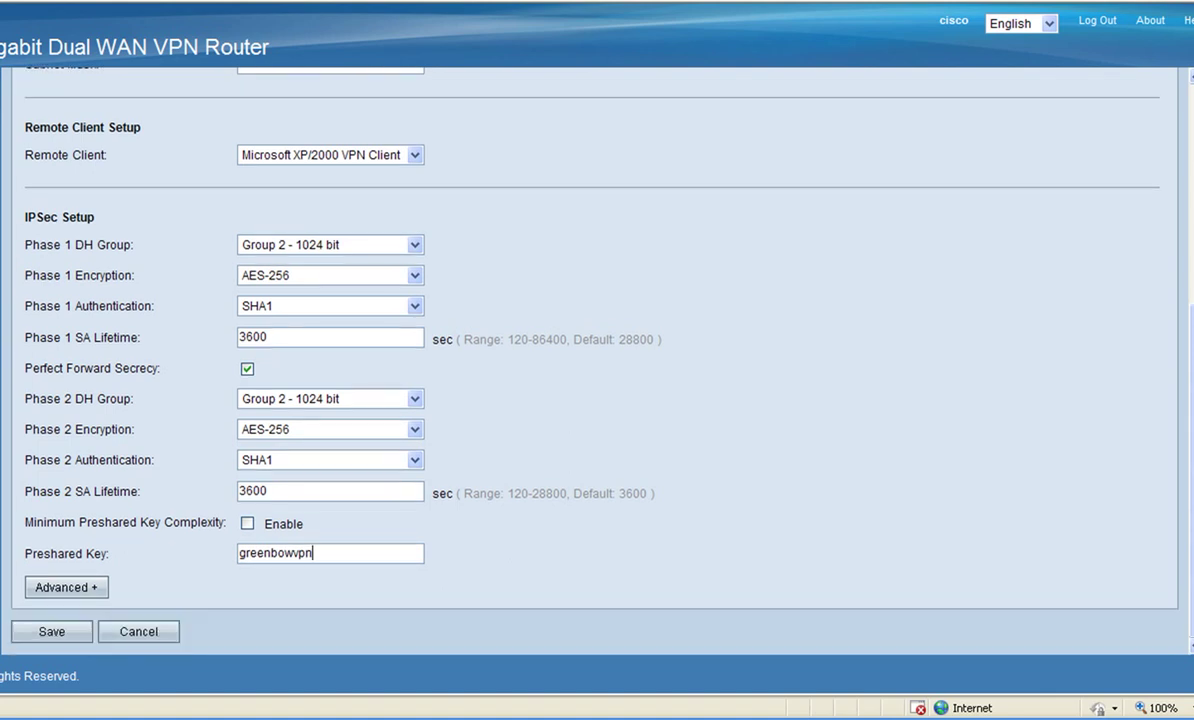
{"action": "left_click", "coordinate": [51, 631]}
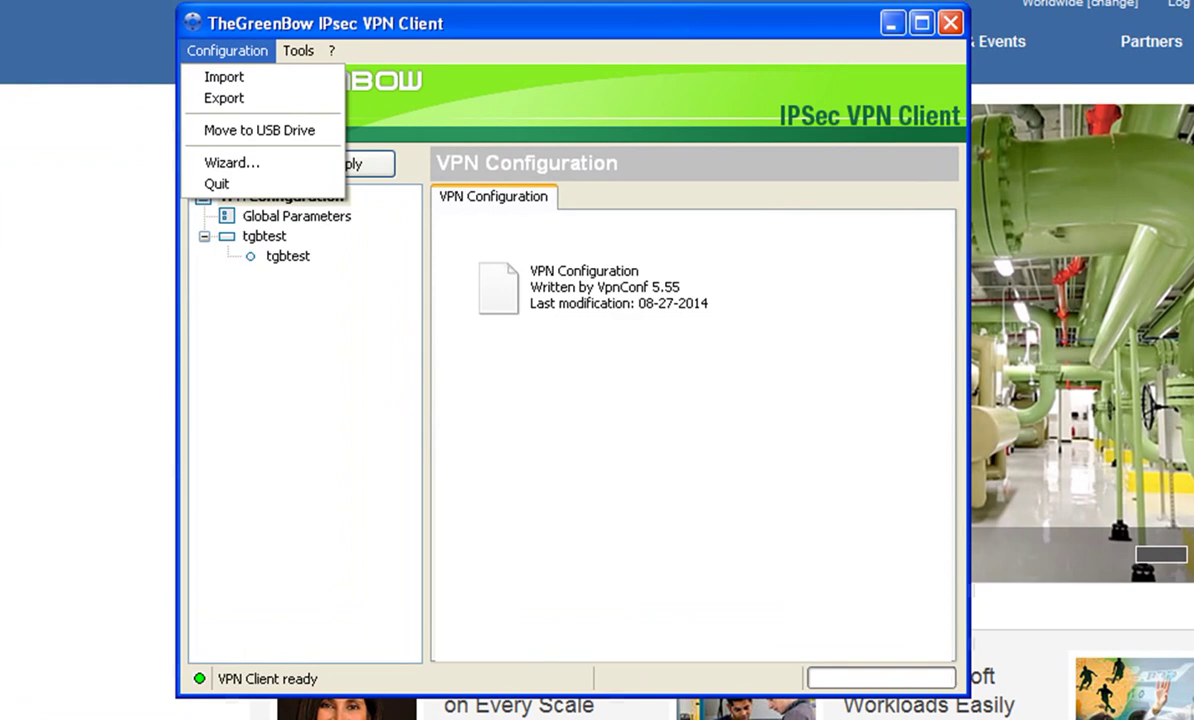
Step: Run the wizard for a router/VPN gateway tunnel to 97.65.143.69 and enter the preshared key
{"action": "key", "text": "Return"}
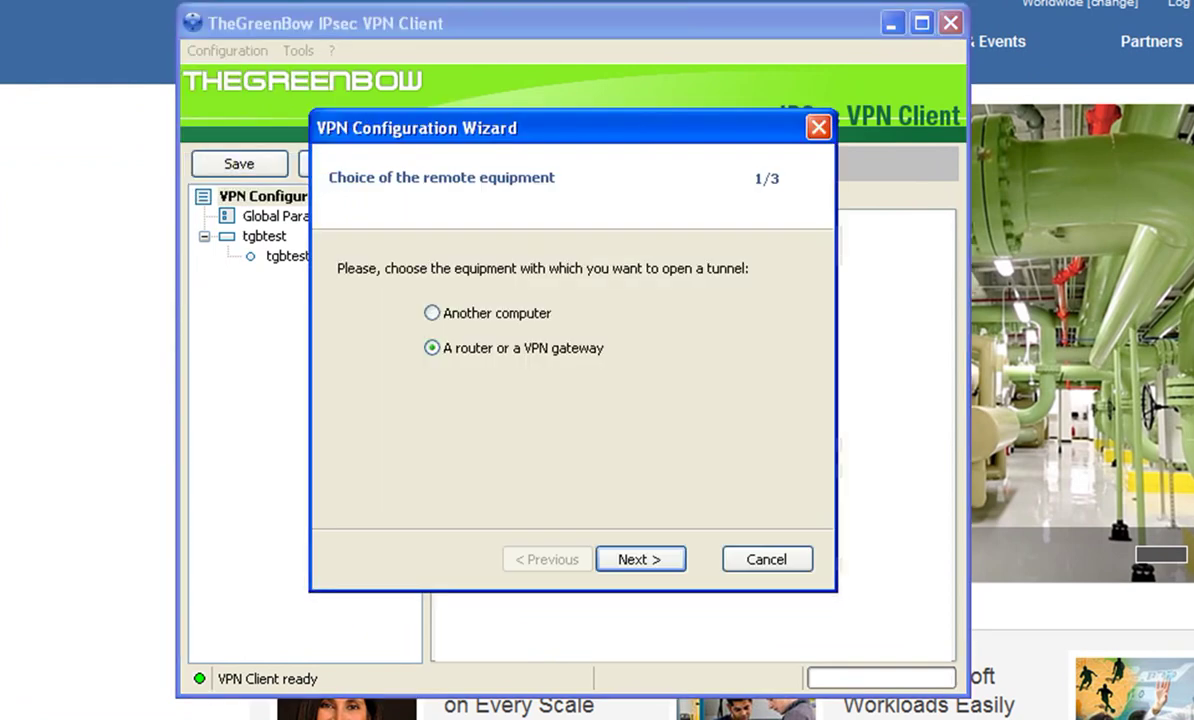
{"action": "key", "text": "Return"}
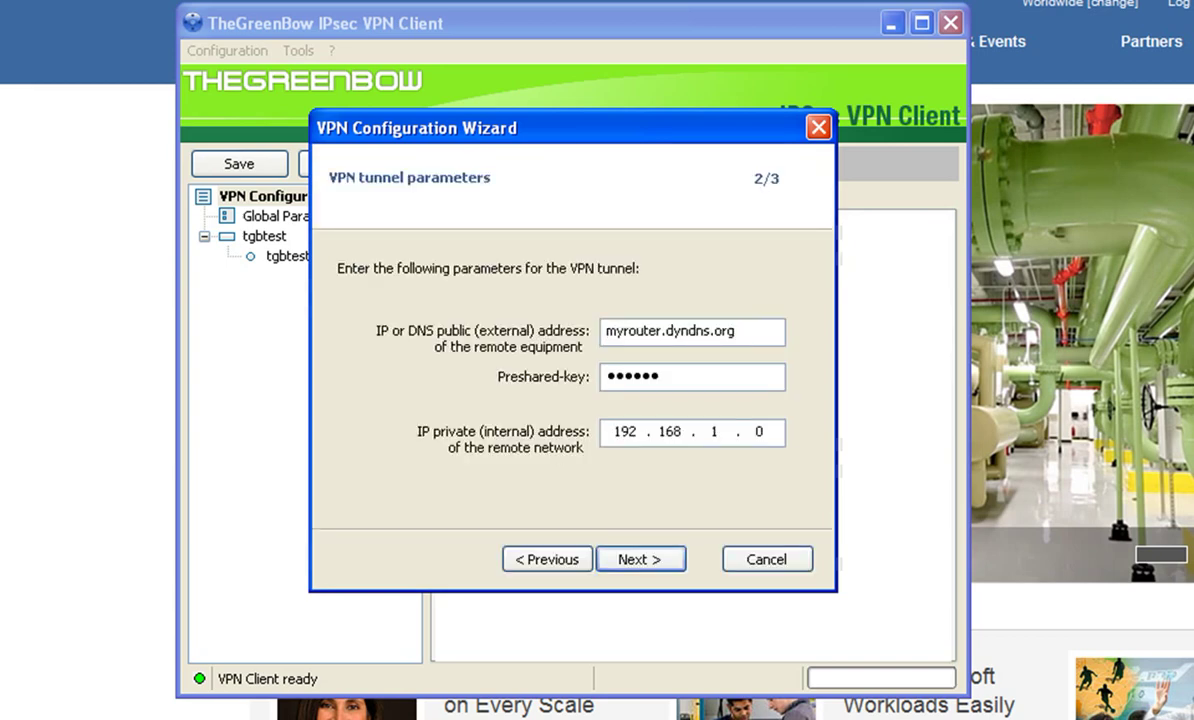
{"action": "left_click_drag", "start_coordinate": [736, 331], "coordinate": [607, 331]}
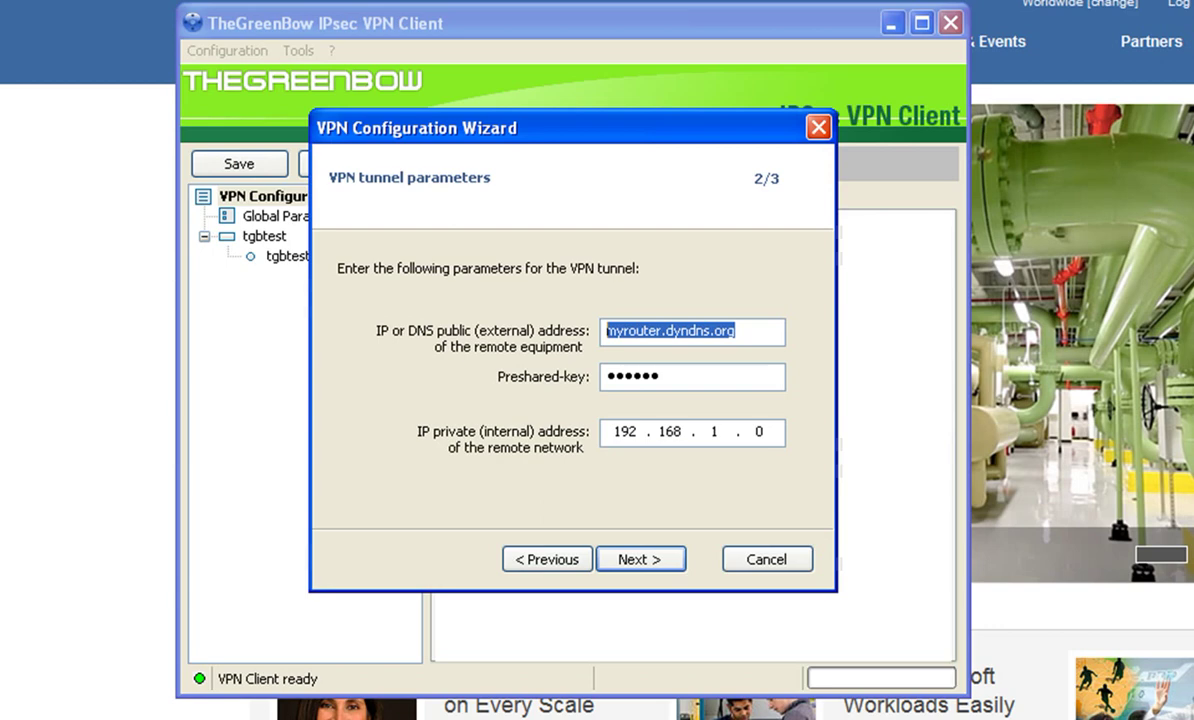
{"action": "type", "text": "9"}
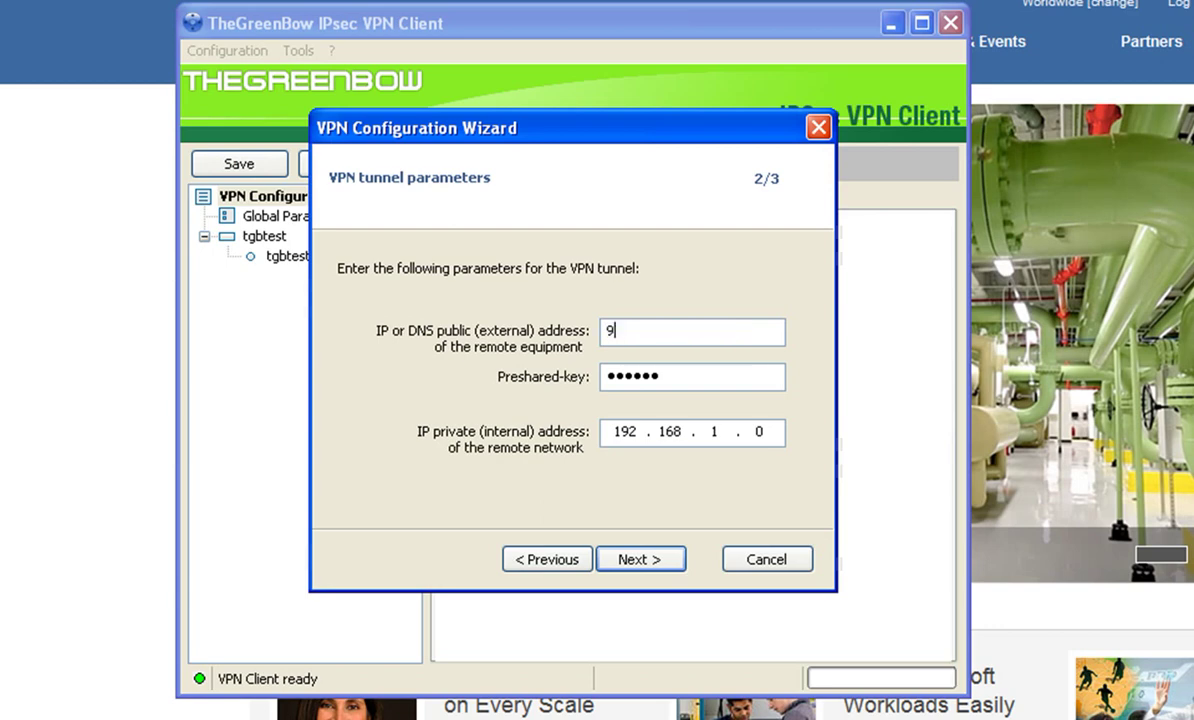
{"action": "type", "text": "7.65.143.69"}
{"action": "key", "text": "Tab"}
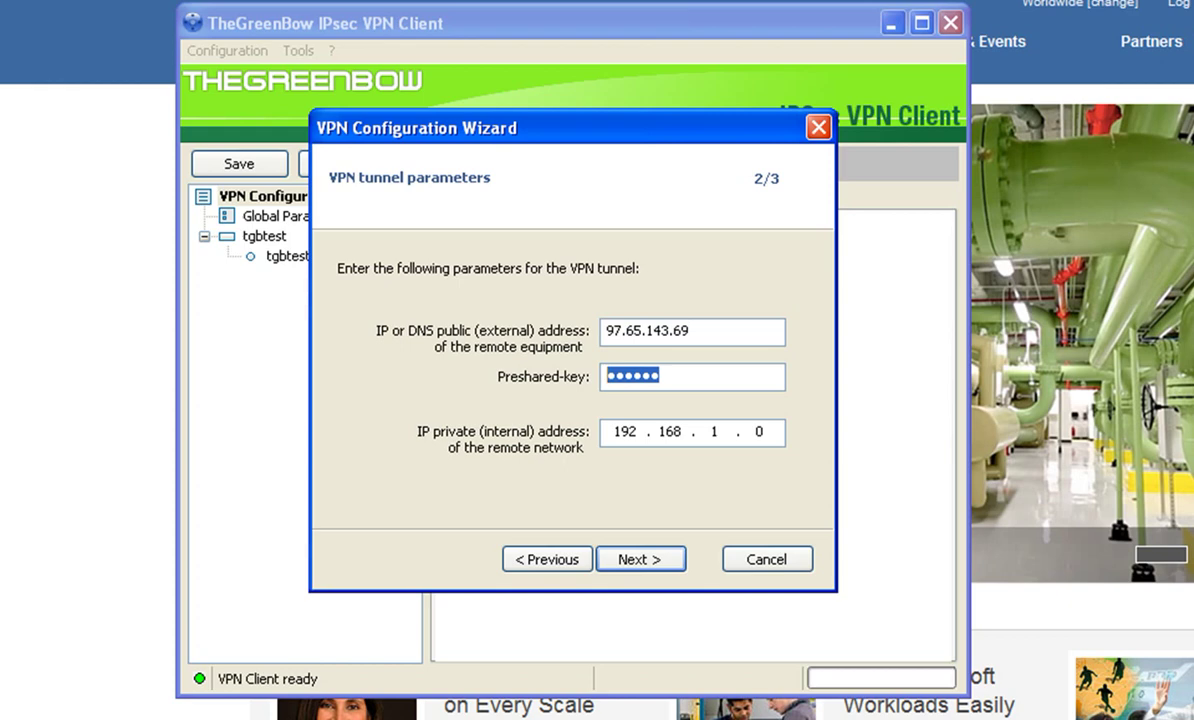
{"action": "type", "text": "123456"}
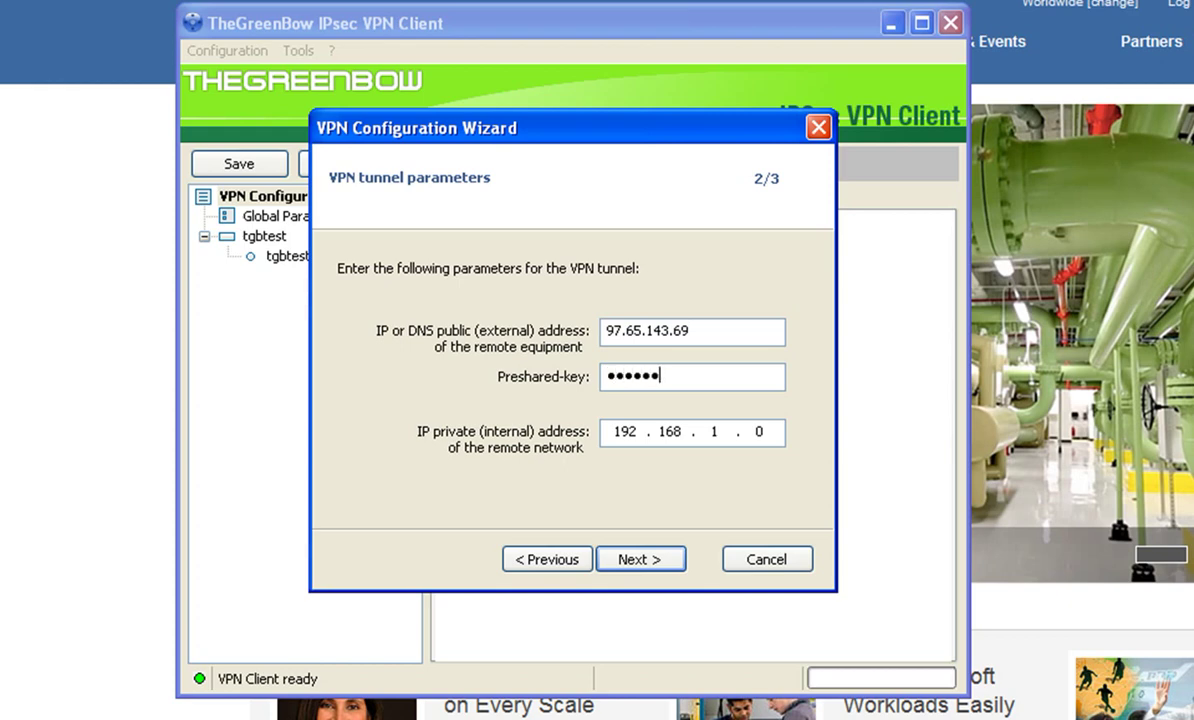
{"action": "type", "text": "78901"}
Step: Finish the wizard and set the new tunnel's subnet mask to 255.255.255.0
{"action": "key", "text": "Return"}
{"action": "key", "text": "Return"}
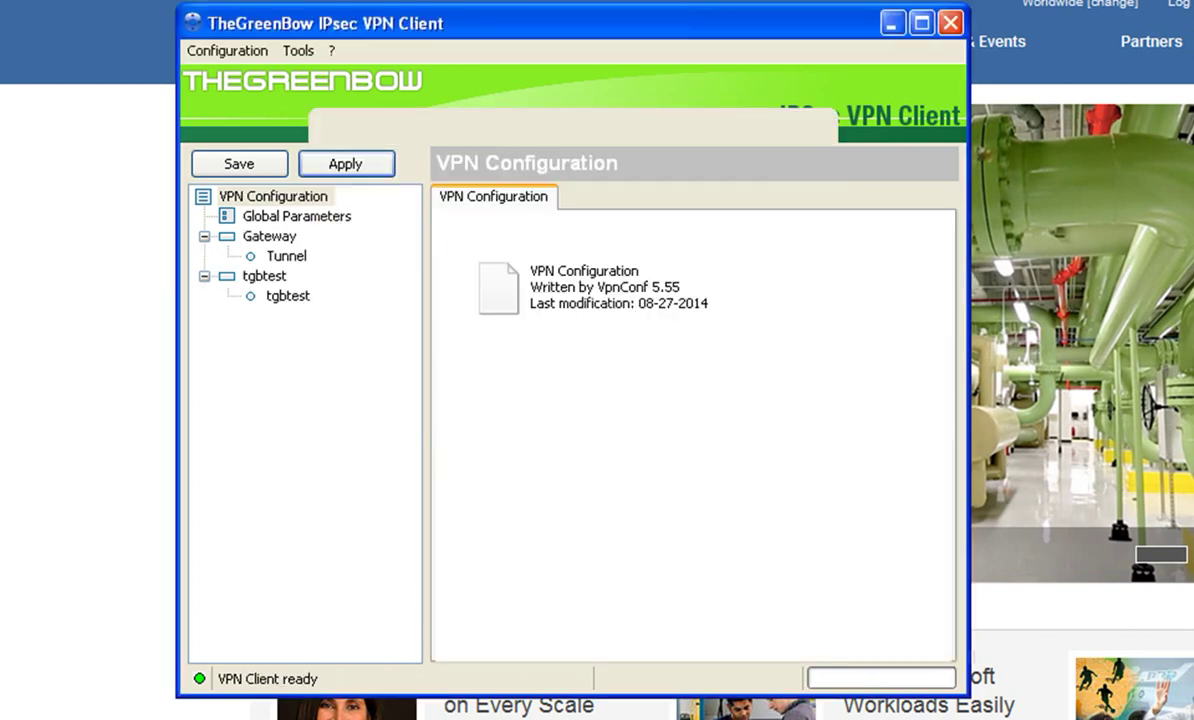
{"action": "left_click", "coordinate": [286, 256]}
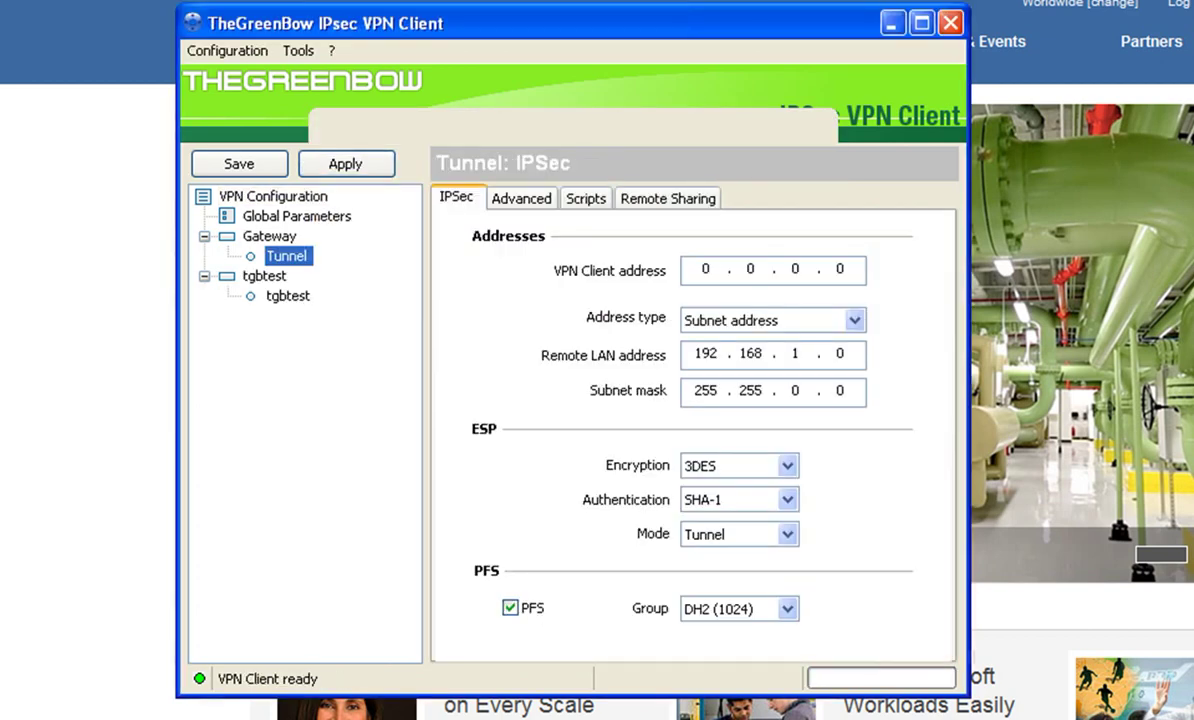
{"action": "left_click", "coordinate": [795, 390]}
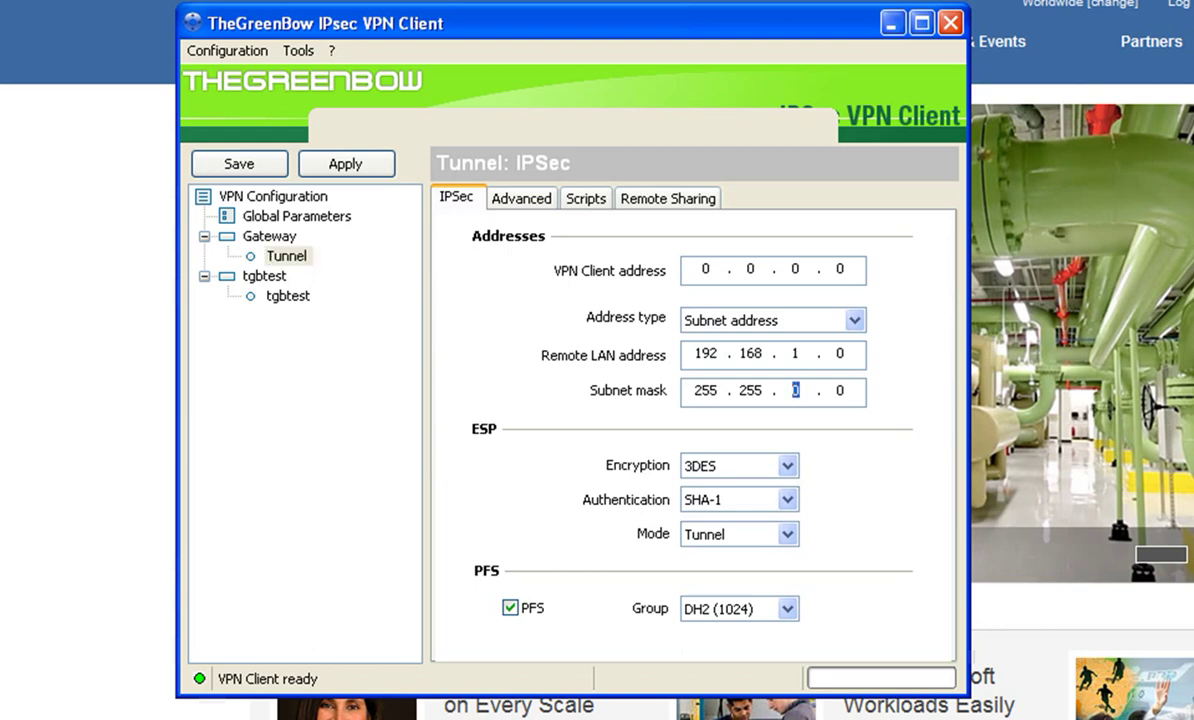
{"action": "type", "text": "255 ."}
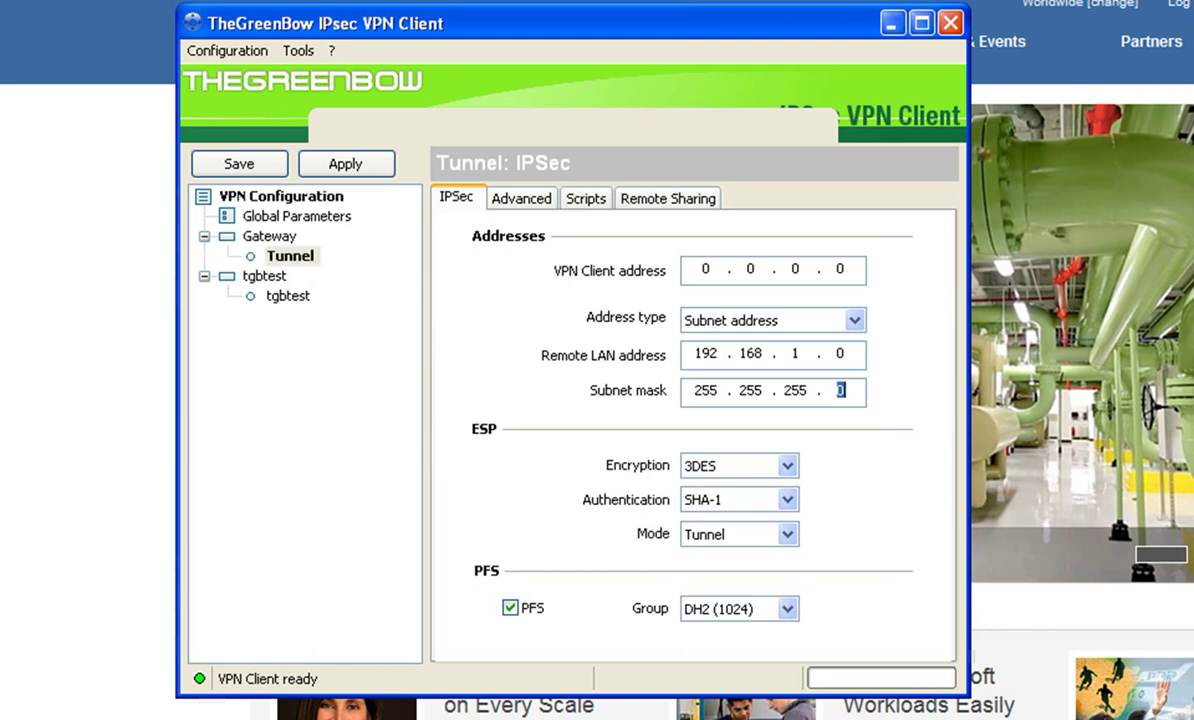
Step: Set the tunnel's ESP encryption algorithm to AES256
{"action": "left_click", "coordinate": [740, 465]}
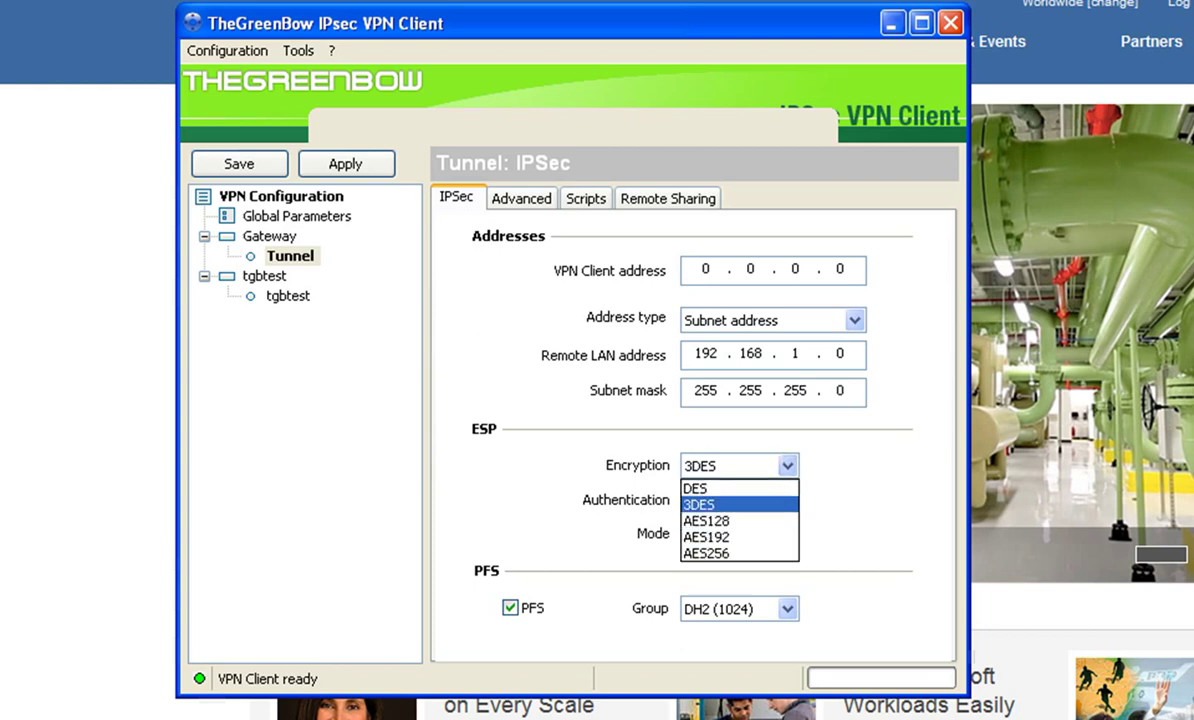
{"action": "key", "text": "Down"}
{"action": "key", "text": "Down"}
{"action": "key", "text": "Down"}
{"action": "key", "text": "Return"}
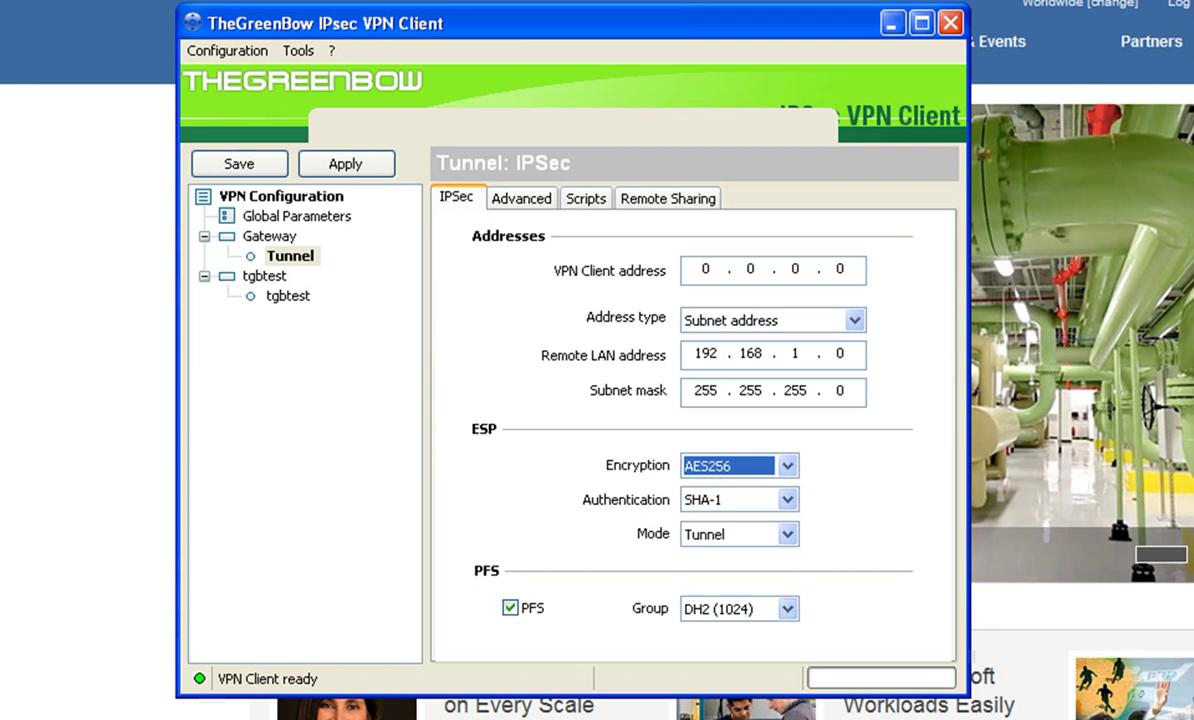
Step: Set the Gateway's IKE encryption algorithm to AES256
{"action": "left_click", "coordinate": [269, 236]}
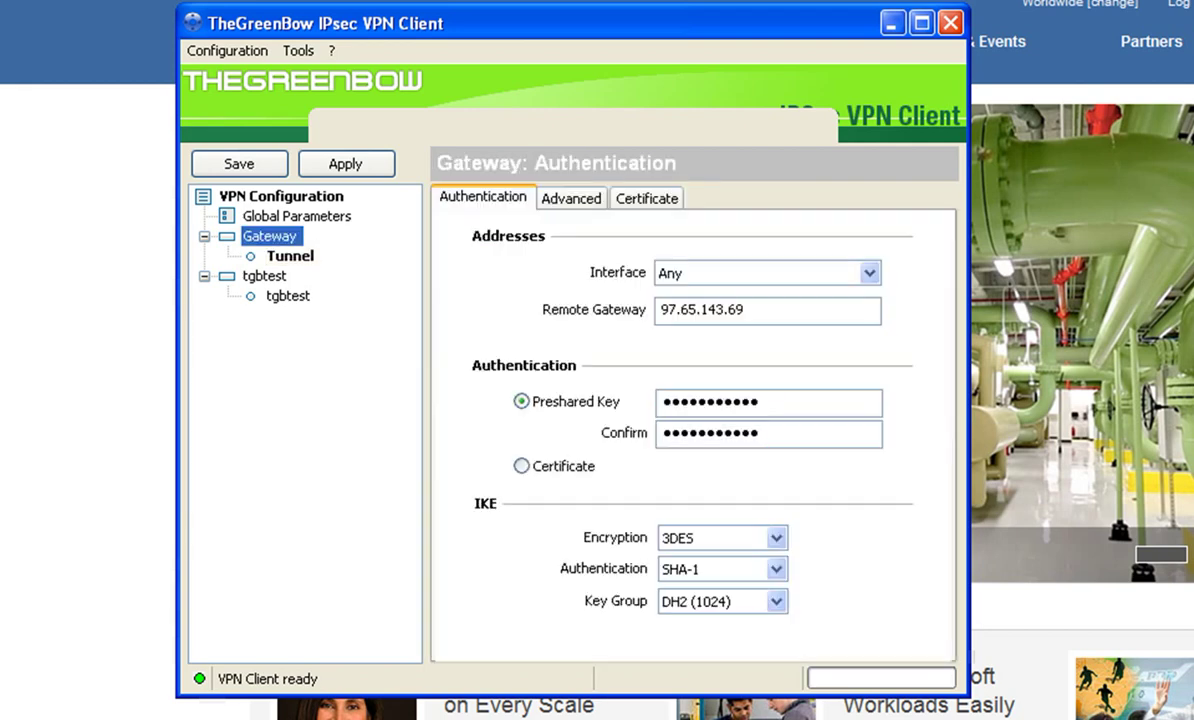
{"action": "left_click", "coordinate": [722, 538]}
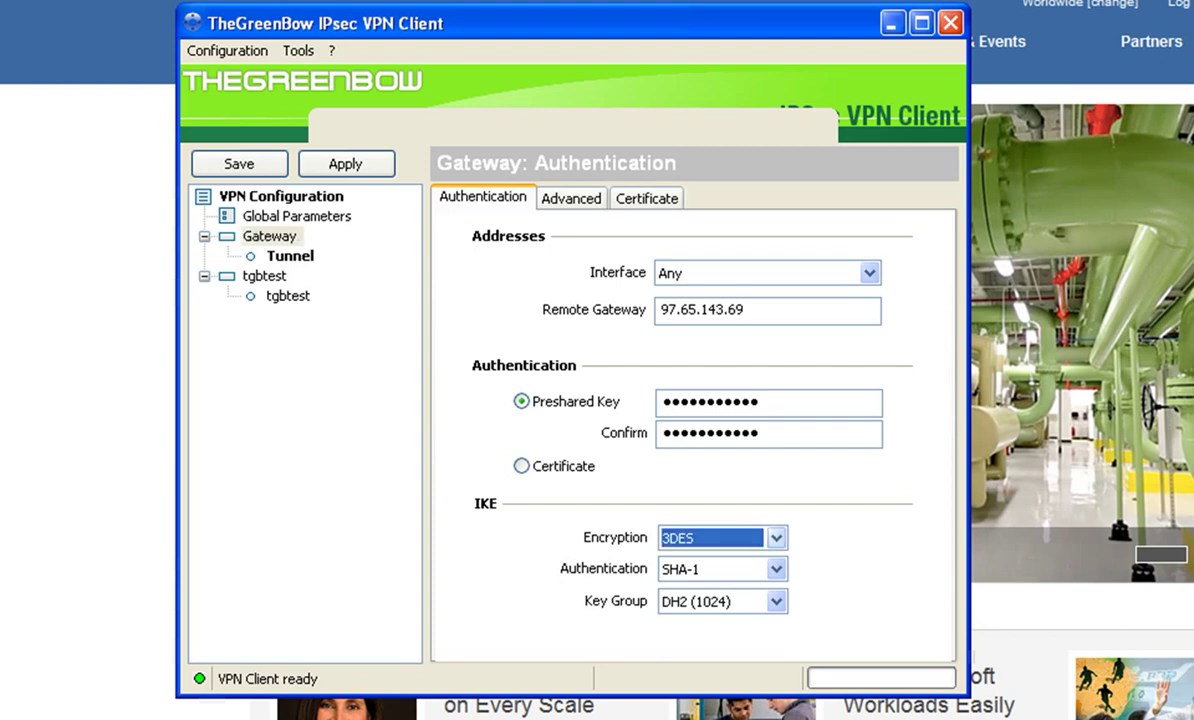
{"action": "key", "text": "Down"}
{"action": "key", "text": "Down"}
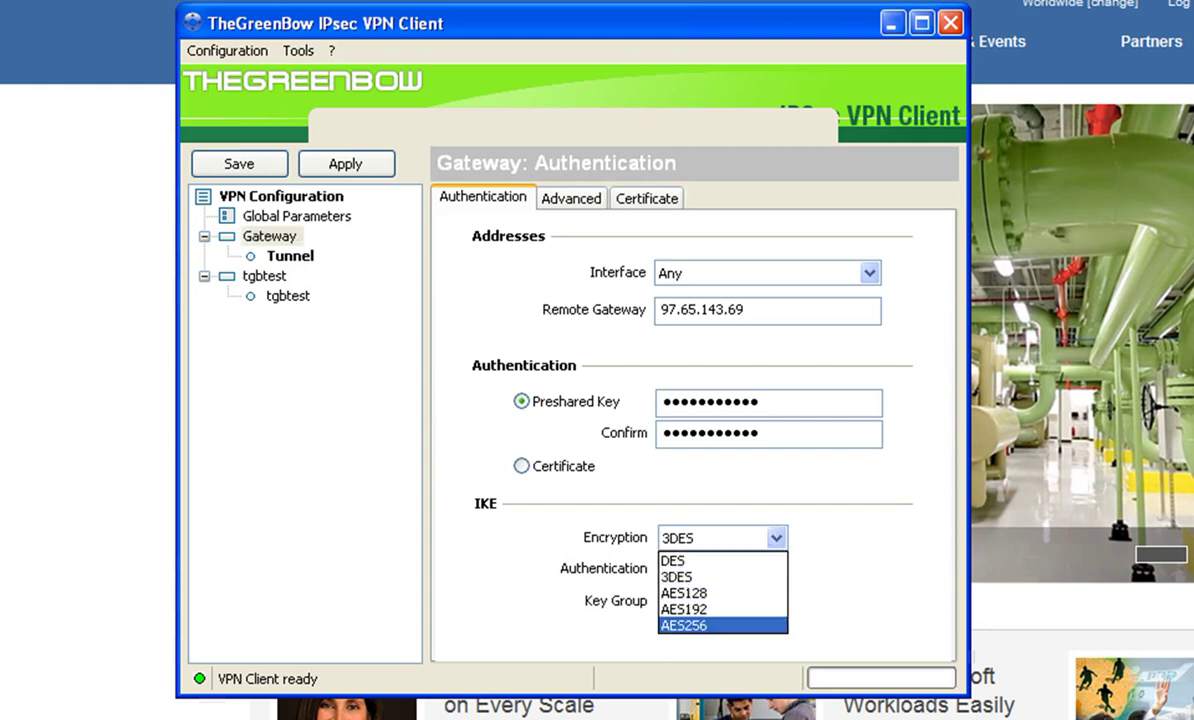
{"action": "key", "text": "Return"}
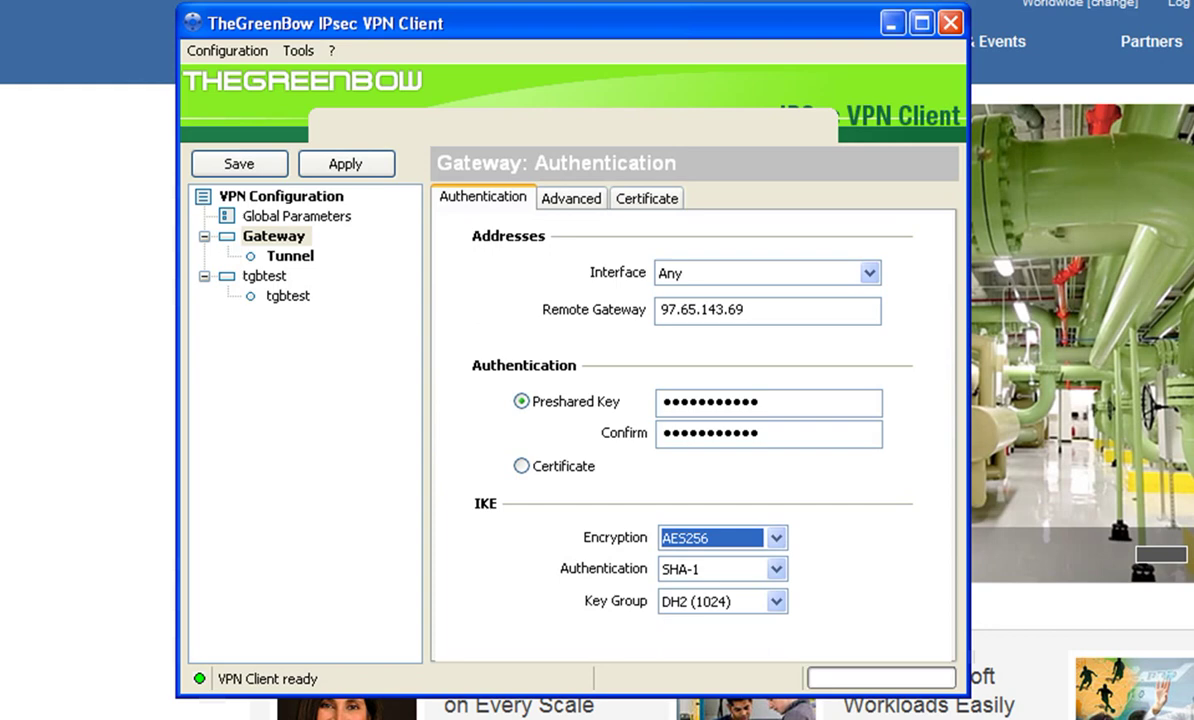
Step: Save the VPN configuration with Ctrl+S and reselect the Gateway tunnel
{"action": "key", "text": "ctrl+s"}
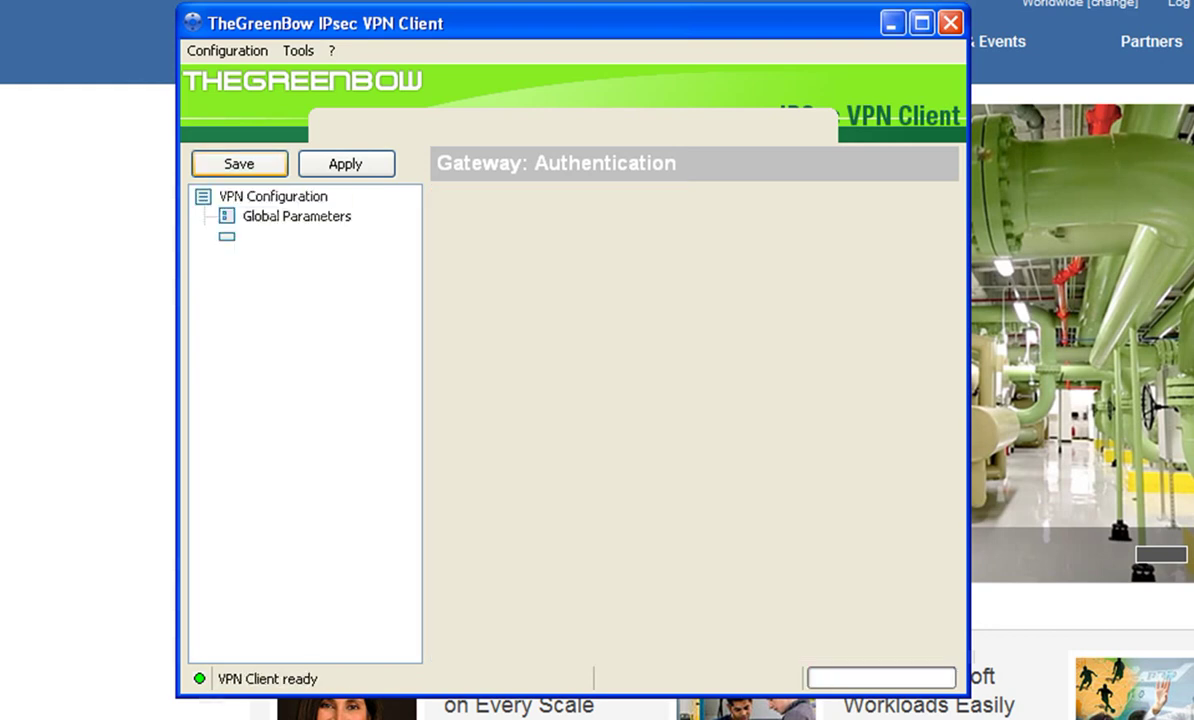
{"action": "left_click", "coordinate": [264, 276]}
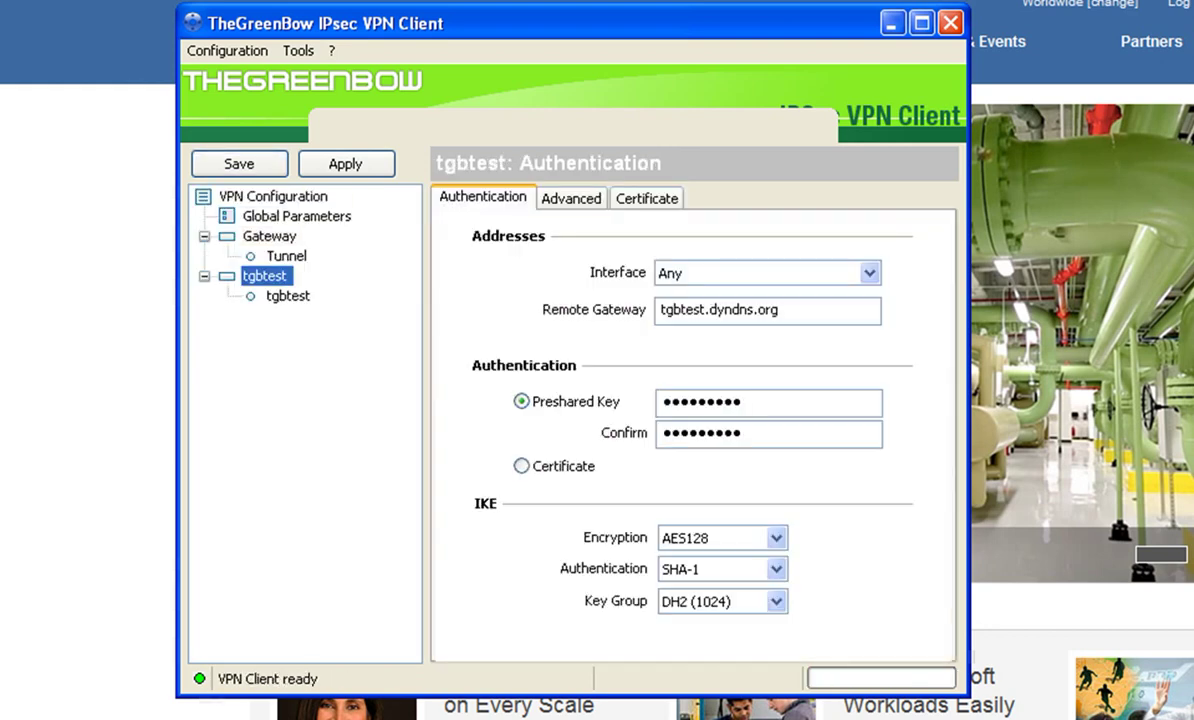
{"action": "left_click", "coordinate": [286, 256]}
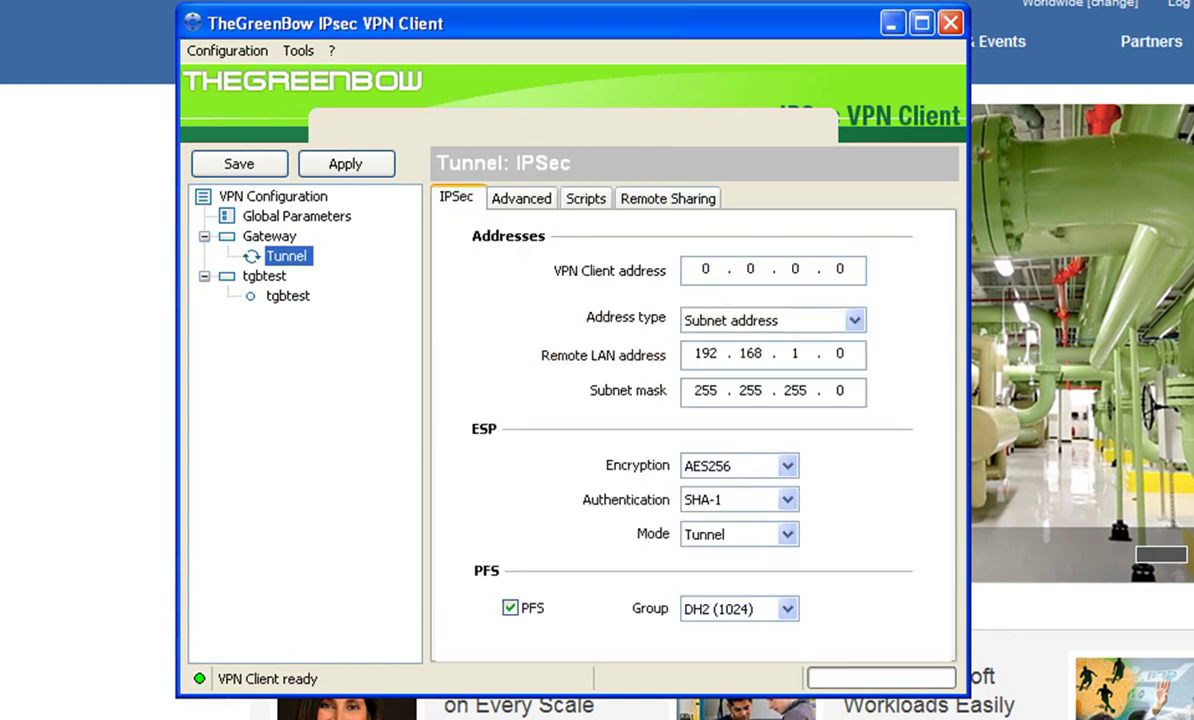